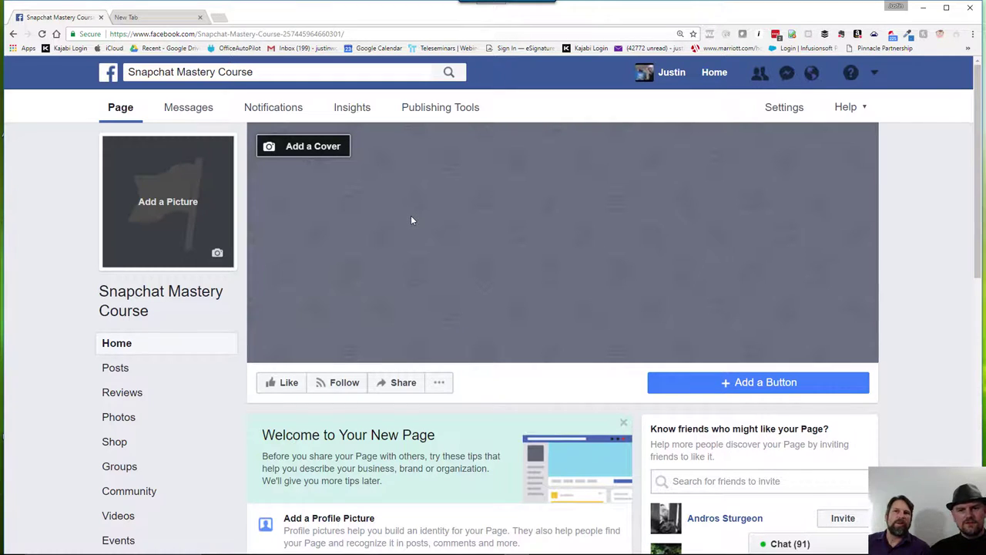
Step: Load canva.com in the empty second Chrome tab
left_click(170, 19)
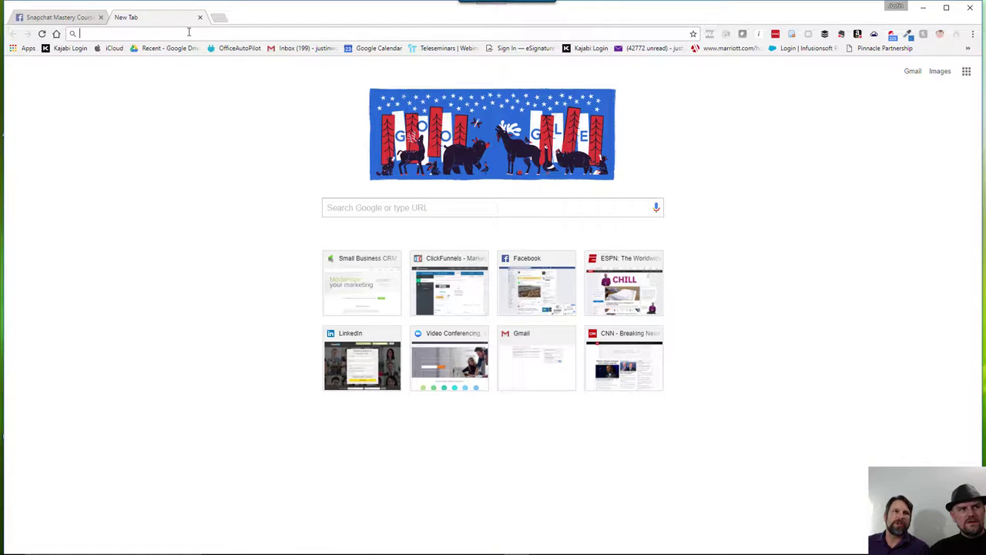
type("canva.co")
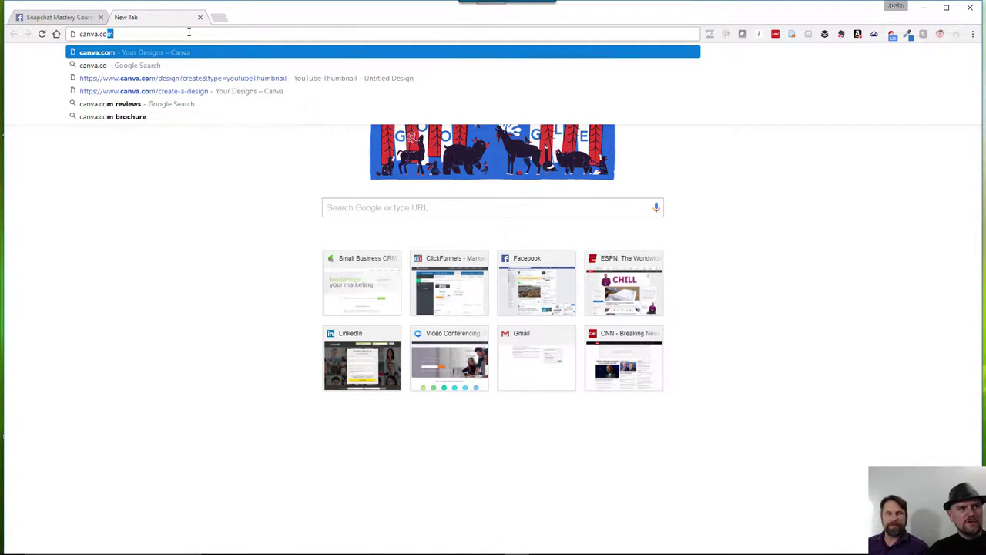
key("Return")
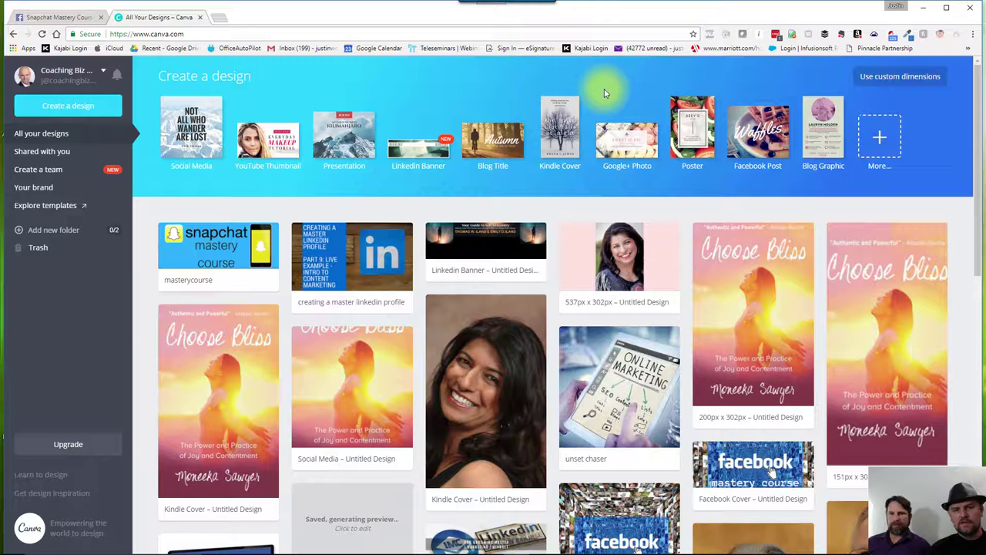
Step: Start a blank 828 × 315 px Facebook Cover design from Canva's full list of design types
left_click(887, 140)
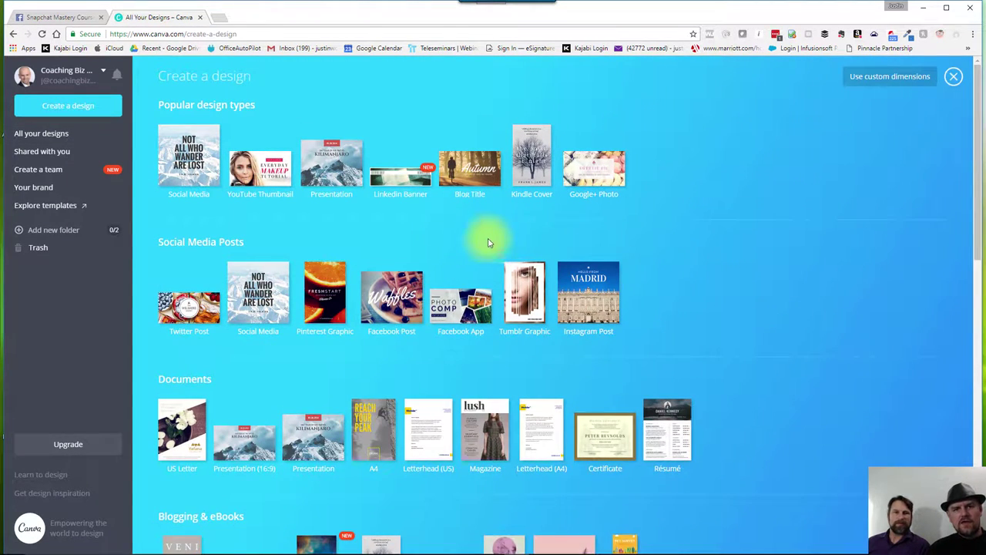
scroll(401, 277, "down", 3)
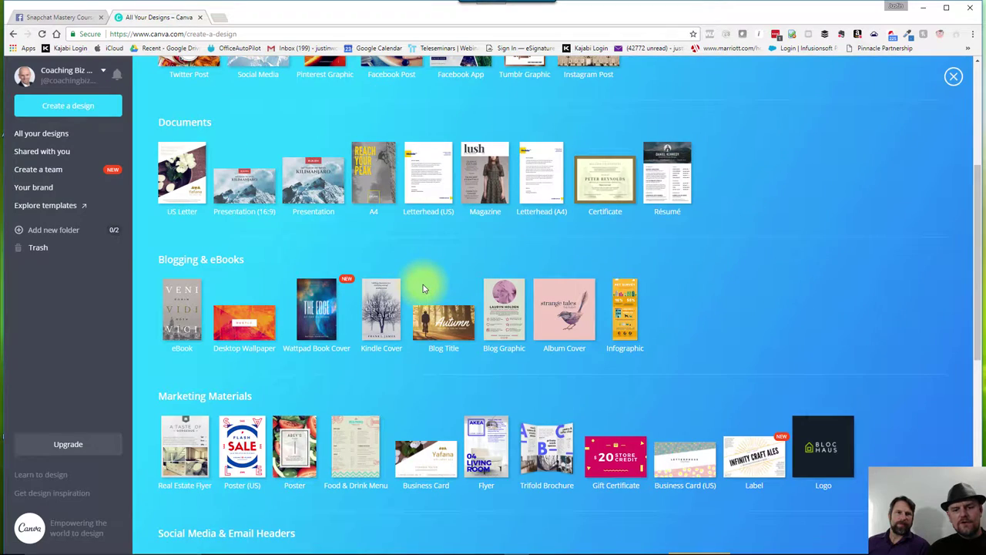
scroll(417, 281, "down", 5)
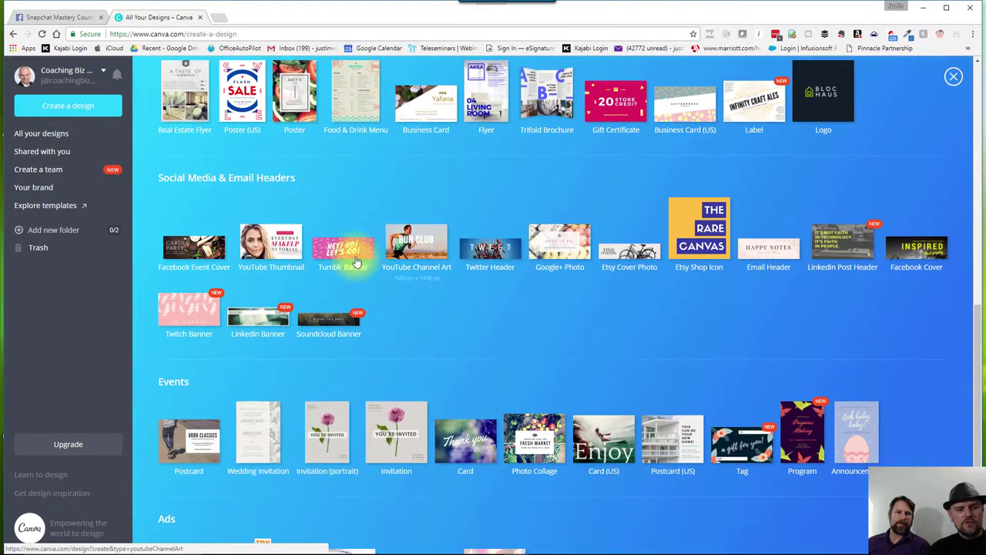
left_click_drag(295, 174, 157, 172)
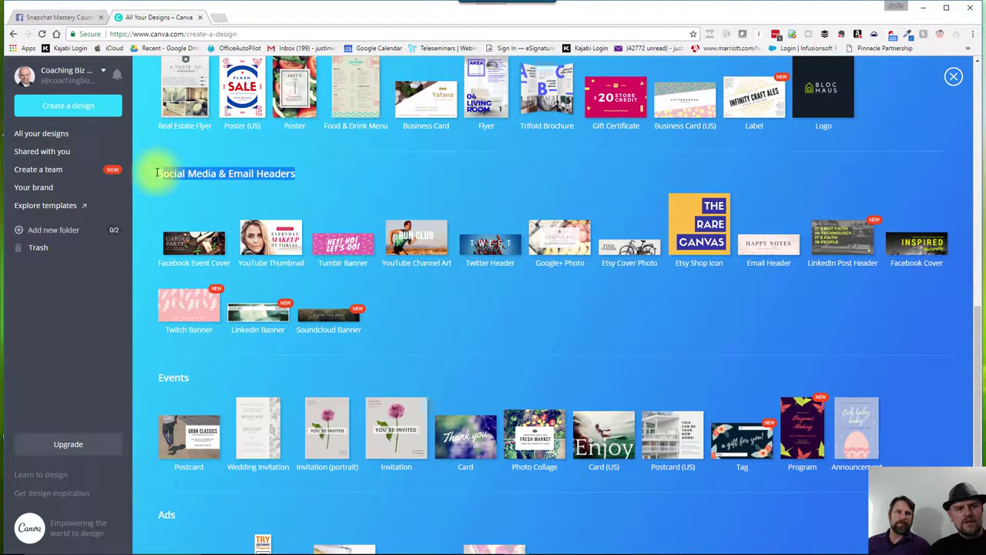
left_click(910, 248)
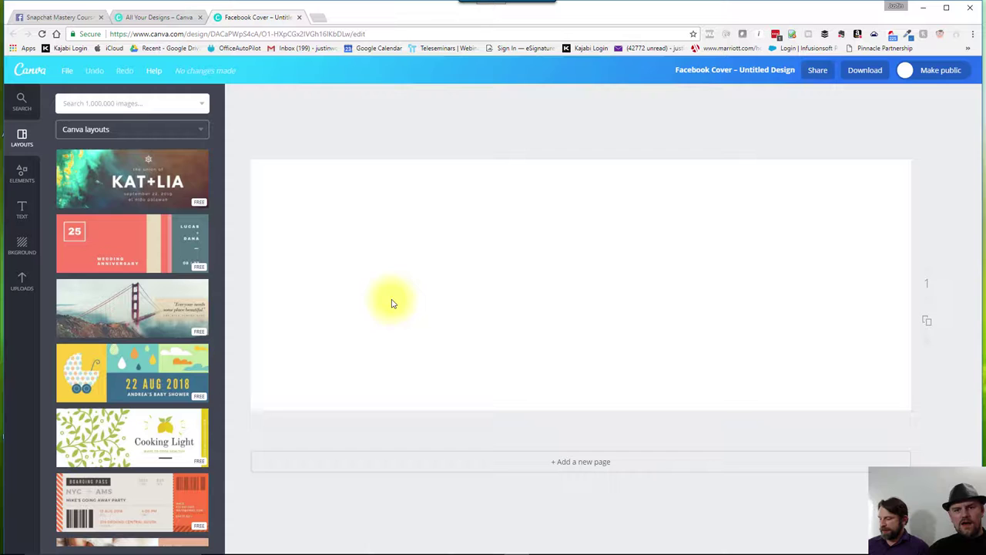
left_click(141, 174)
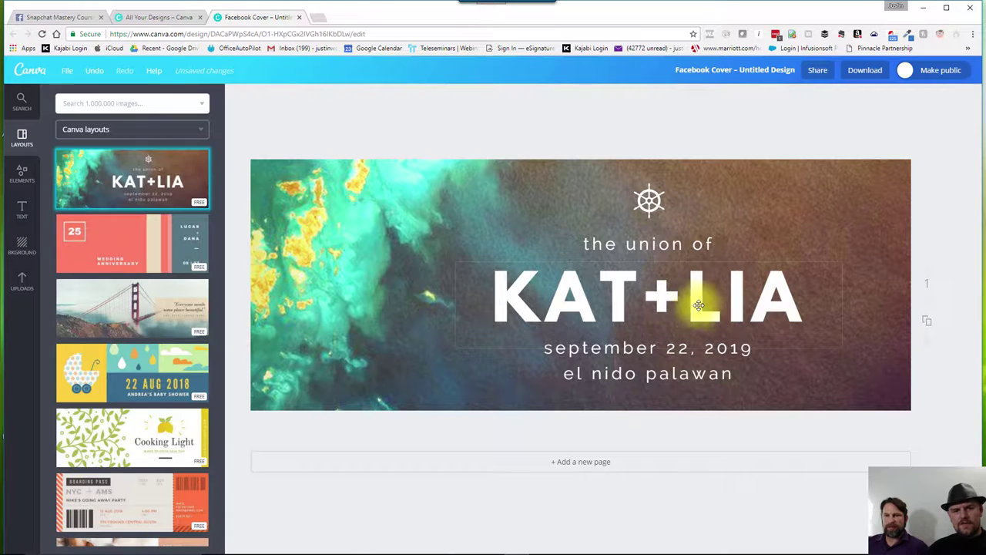
left_click(366, 282)
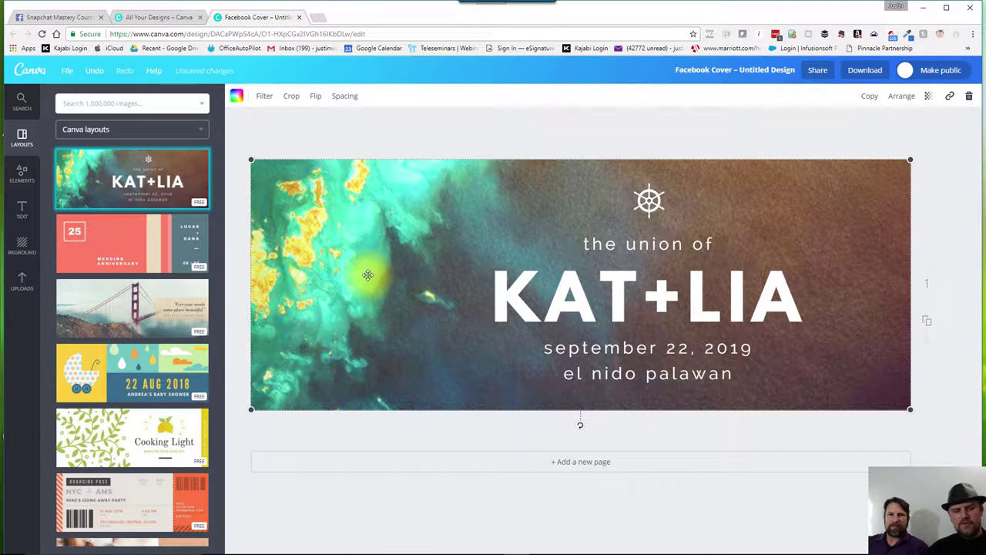
left_click(369, 240)
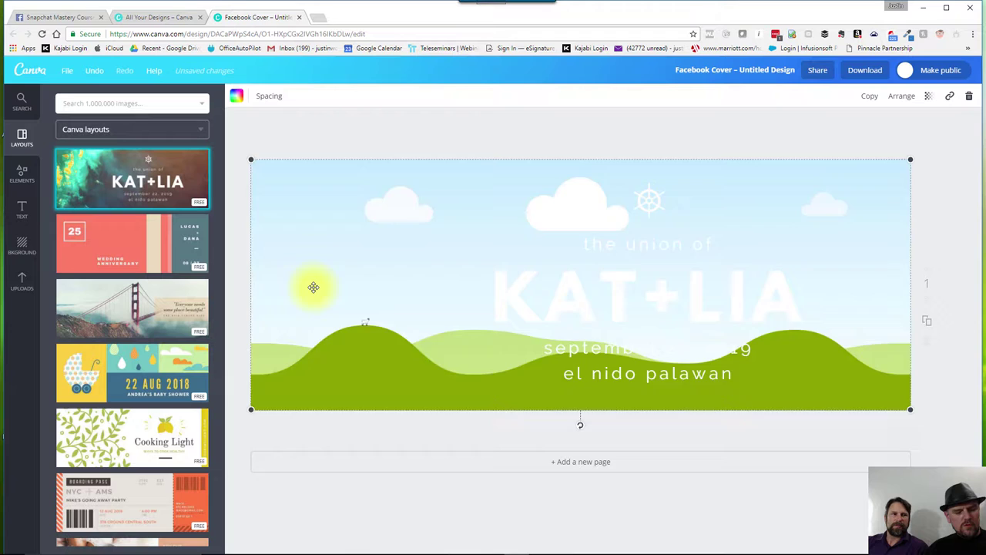
key("ctrl+z")
key("ctrl+z")
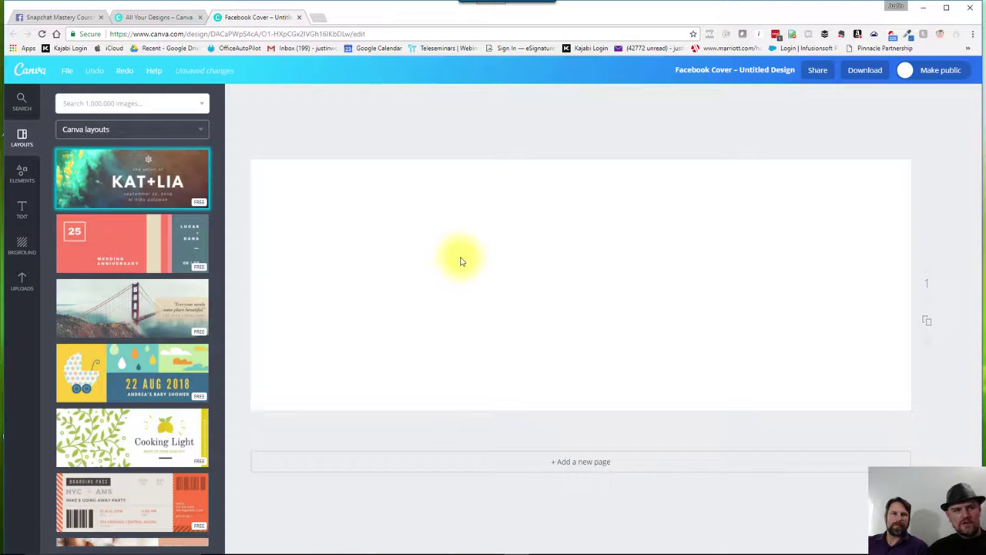
key("ctrl+y")
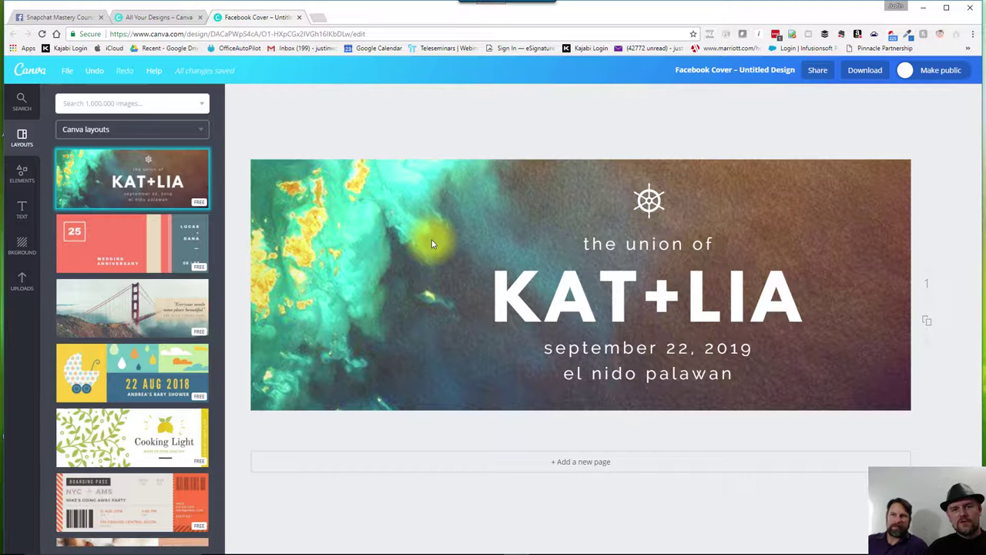
key("ctrl+z")
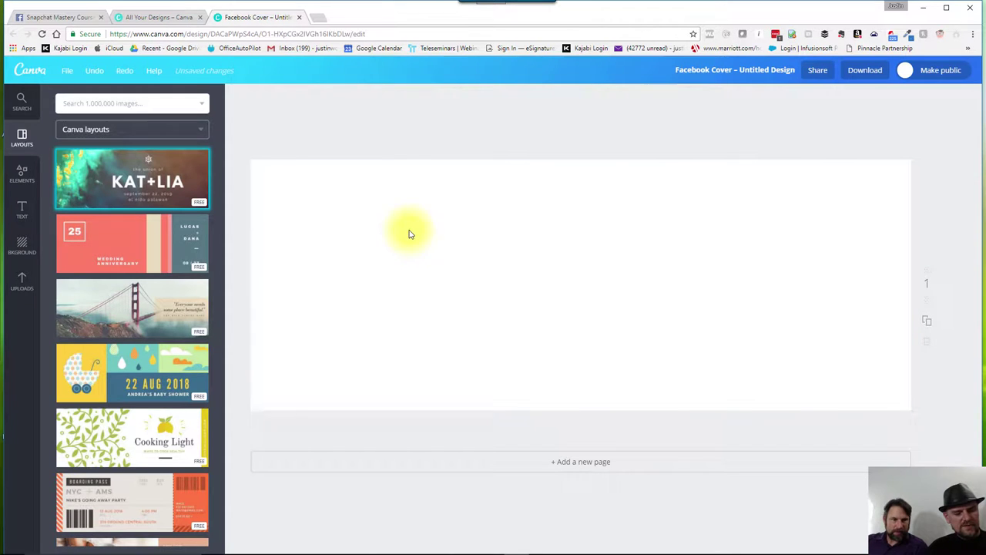
Step: Add the uploaded Snapchat phone image and place it at the cover's right edge
left_click(23, 283)
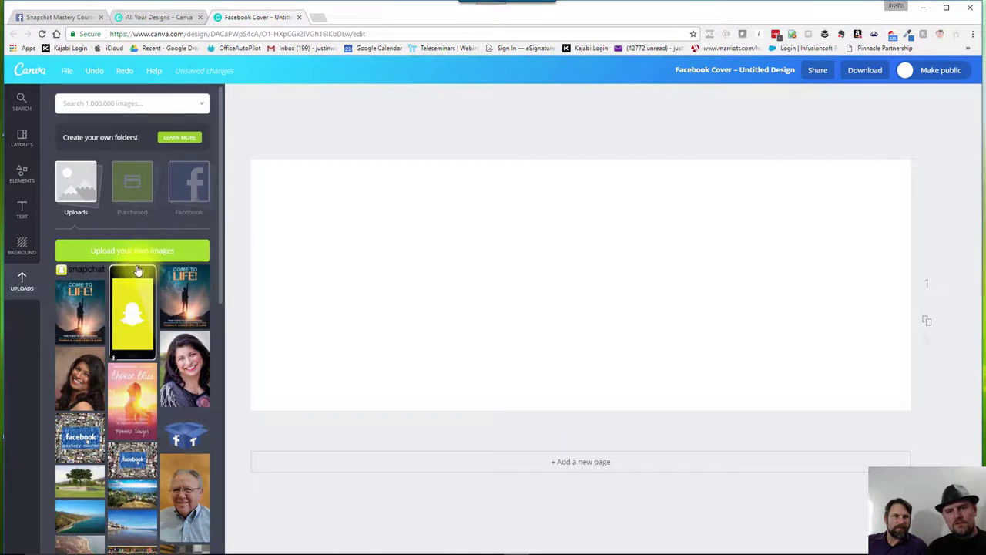
left_click(133, 313)
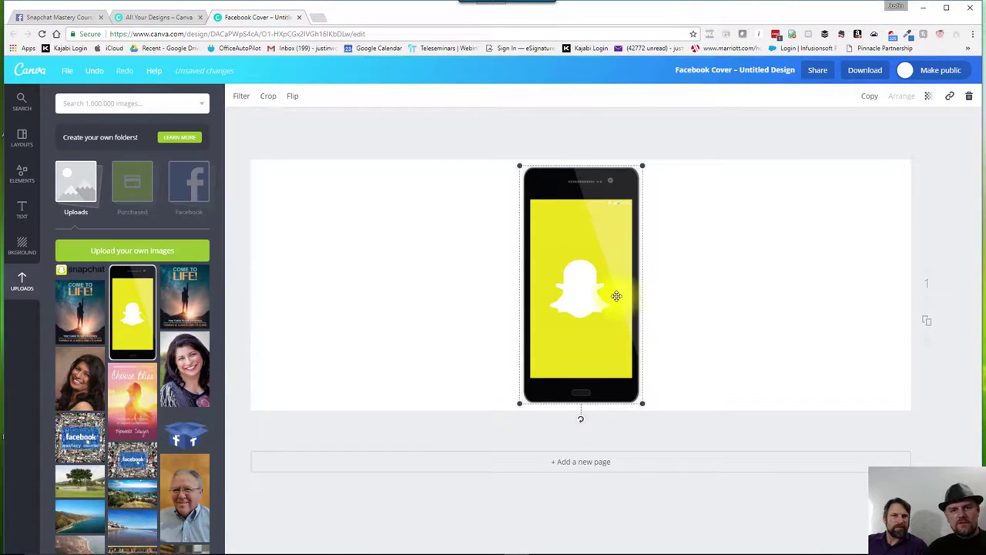
left_click_drag(593, 282, 811, 282)
Step: Add the Snapchat logo banner at the top-left, shrunk to fit beside the phone
left_click(85, 271)
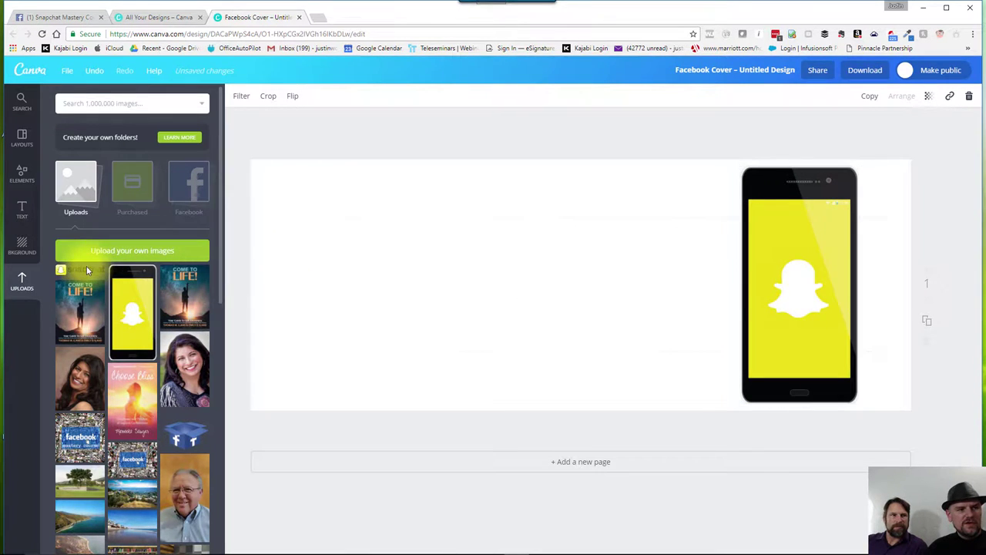
left_click_drag(558, 287, 538, 235)
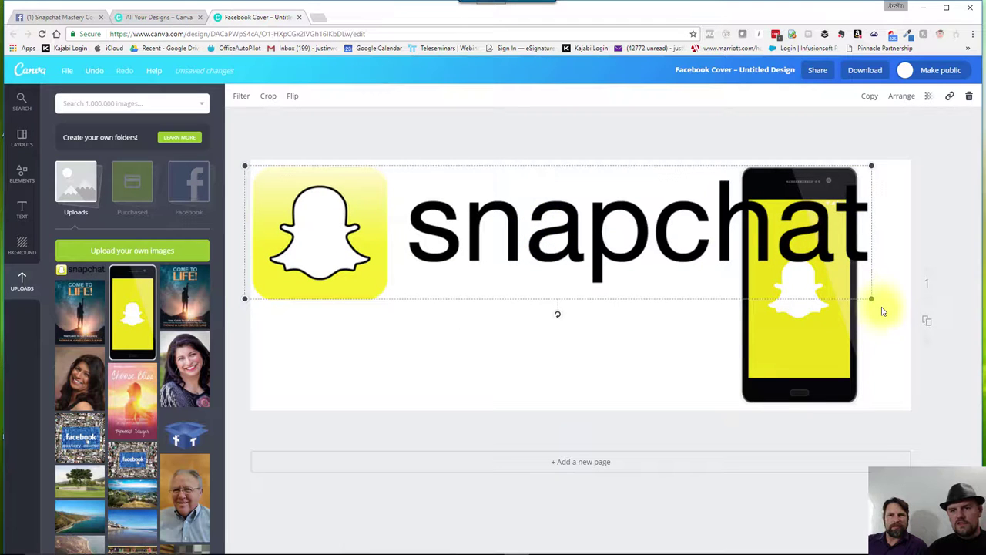
left_click_drag(874, 301, 726, 275)
mouse_move(622, 209)
left_mouse_down()
mouse_move(627, 216)
mouse_move(610, 218)
mouse_move(627, 212)
left_mouse_up()
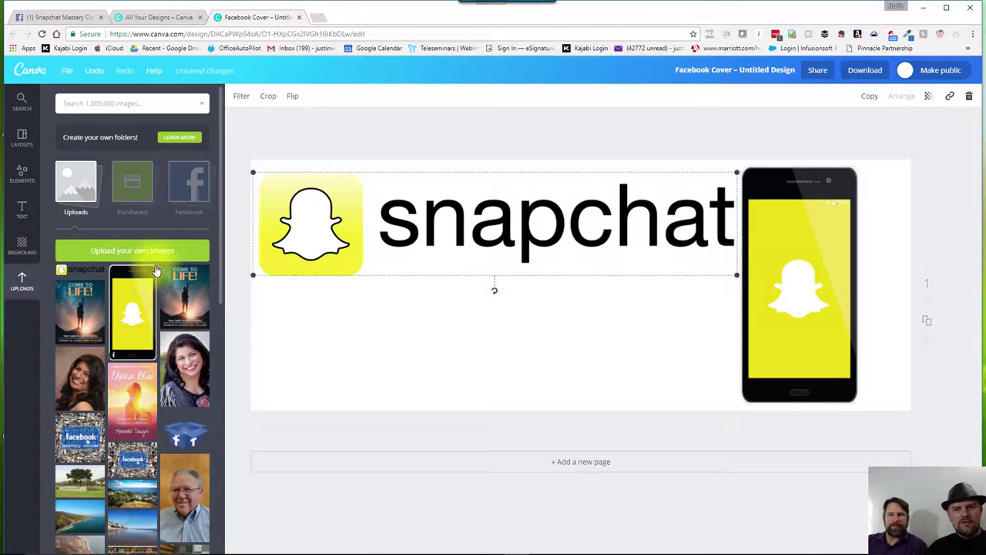
Step: Fill the cover background with the turquoise swatch from the default palette
left_click(17, 246)
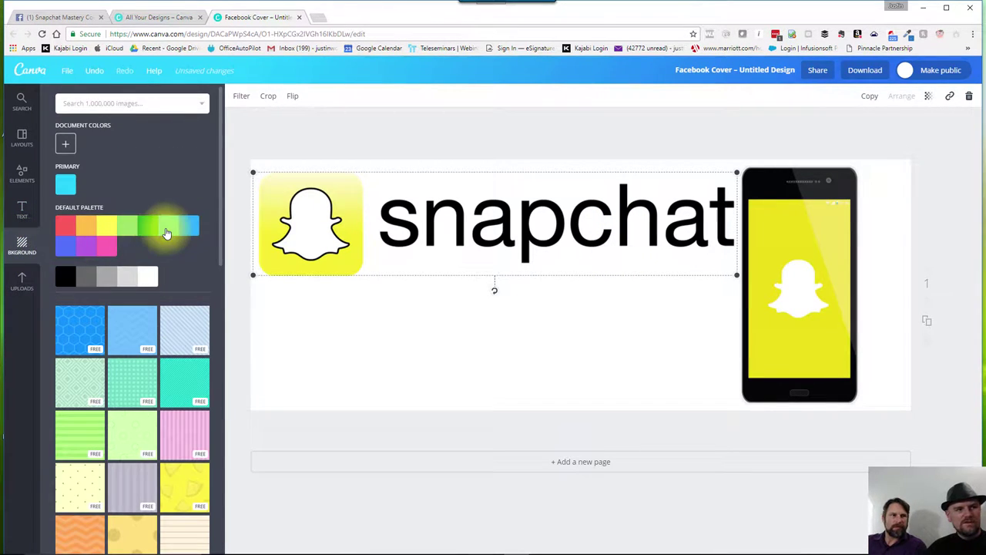
left_click(166, 233)
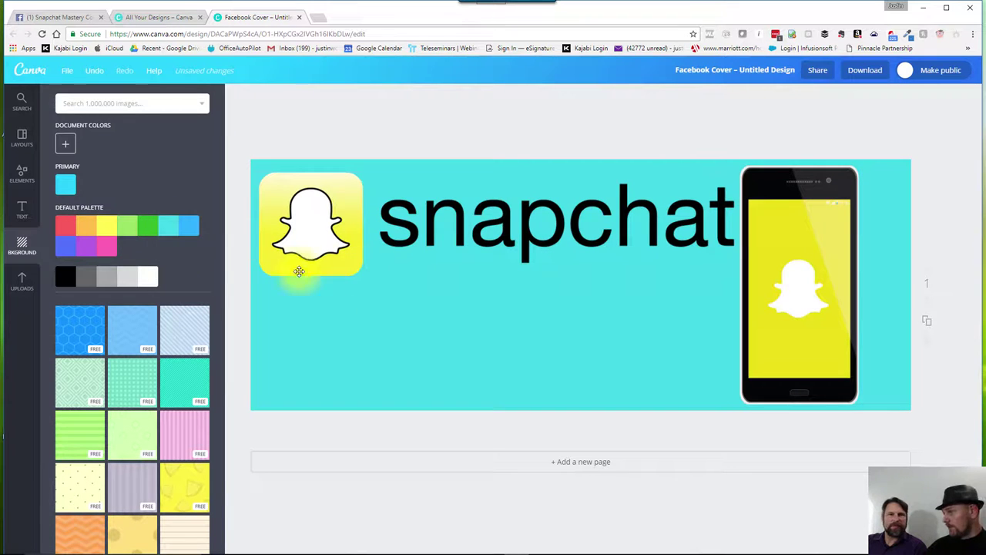
Step: Add a two-line heading reading 'Mastery' and 'Course' to the cover
left_click(20, 208)
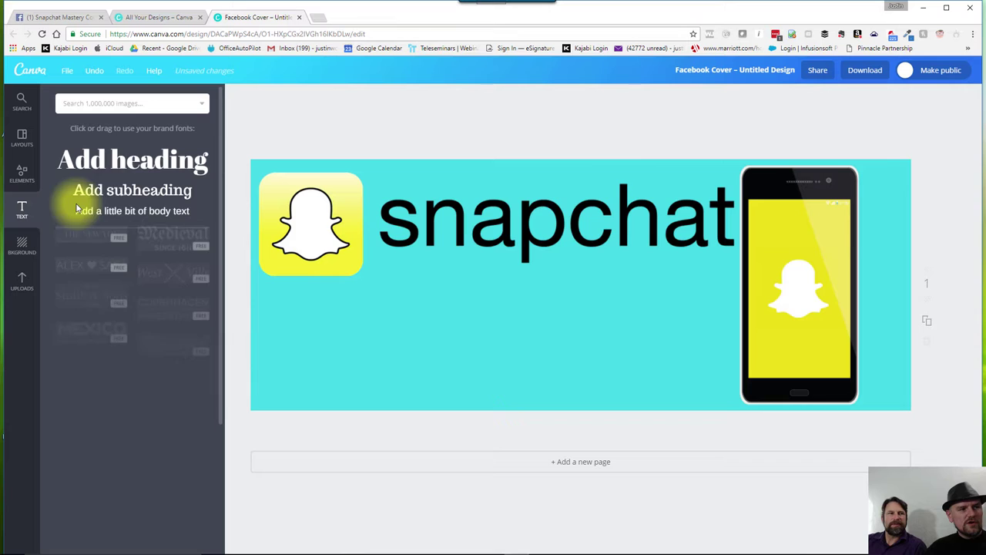
left_click(123, 161)
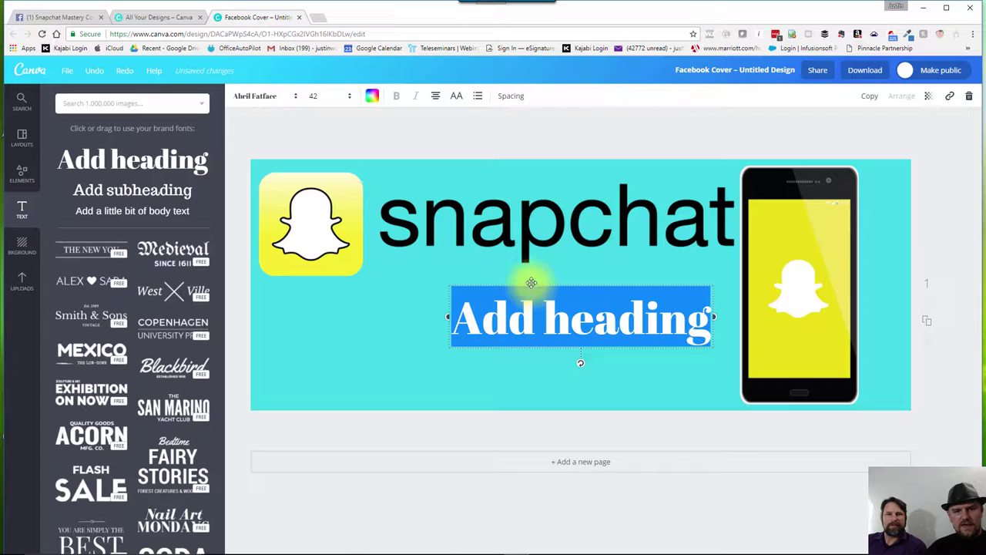
mouse_move(504, 279)
left_mouse_down()
mouse_move(480, 273)
mouse_move(505, 273)
left_mouse_up()
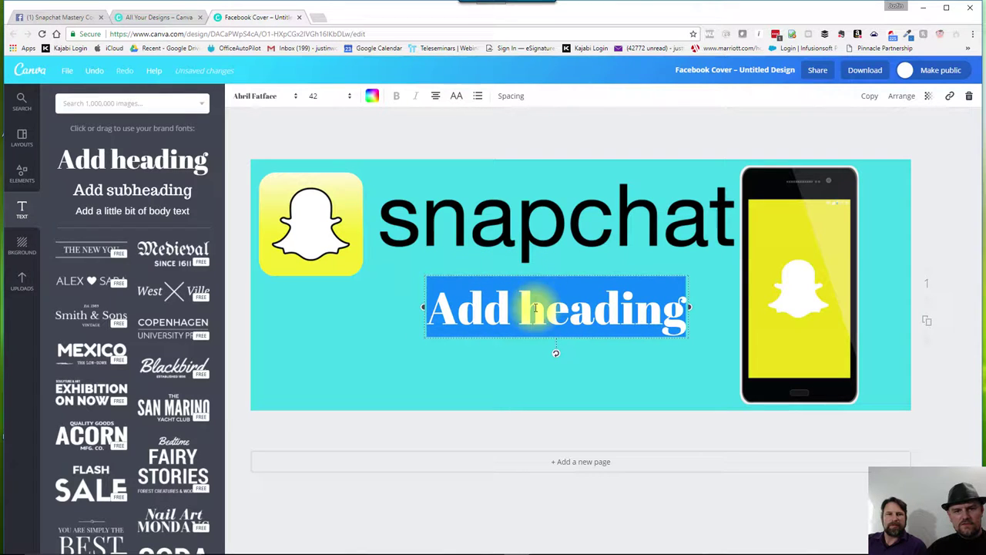
type("Mastery")
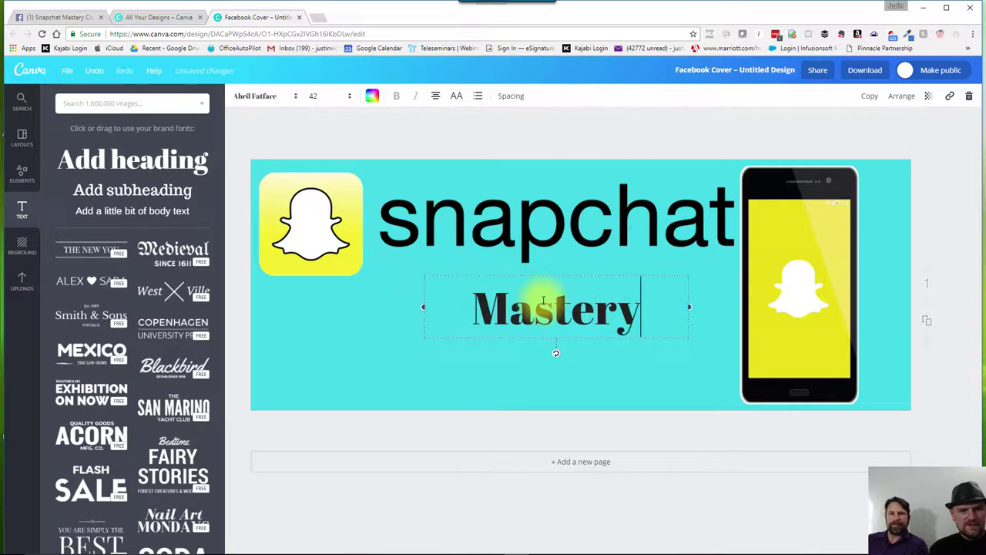
key("Return")
type("Course")
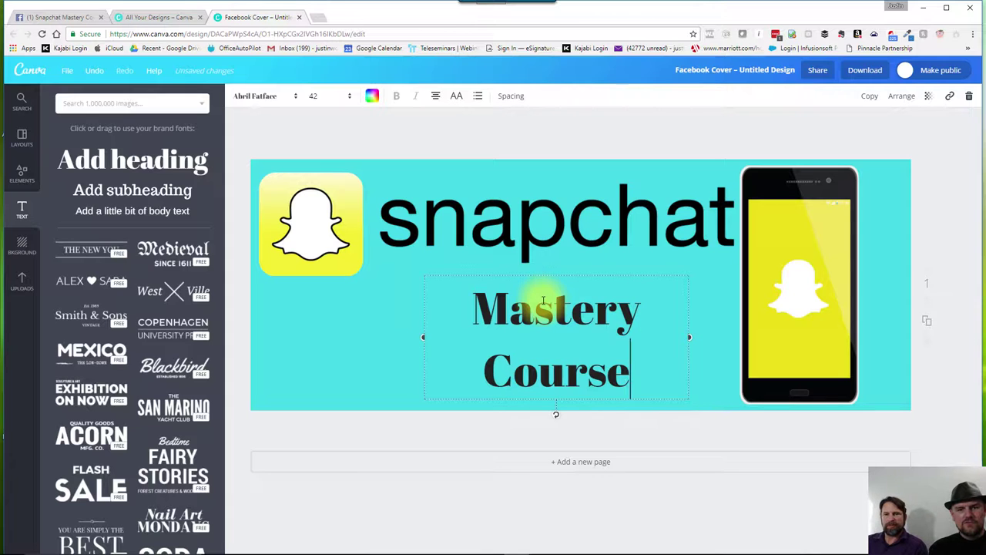
Step: Set the Mastery Course text to Aileron Thin, bold, and move it up-left
left_click(279, 98)
left_click(279, 145)
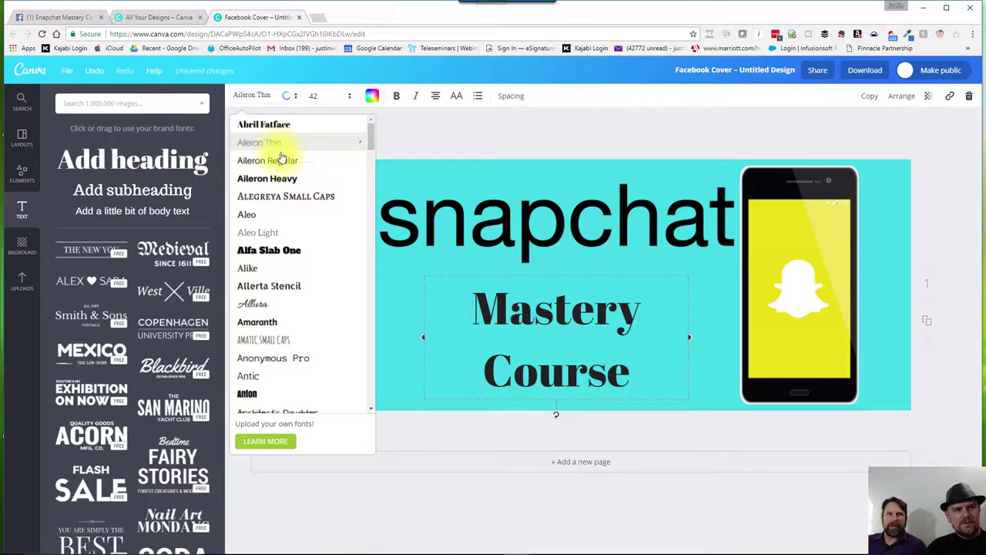
left_click(397, 97)
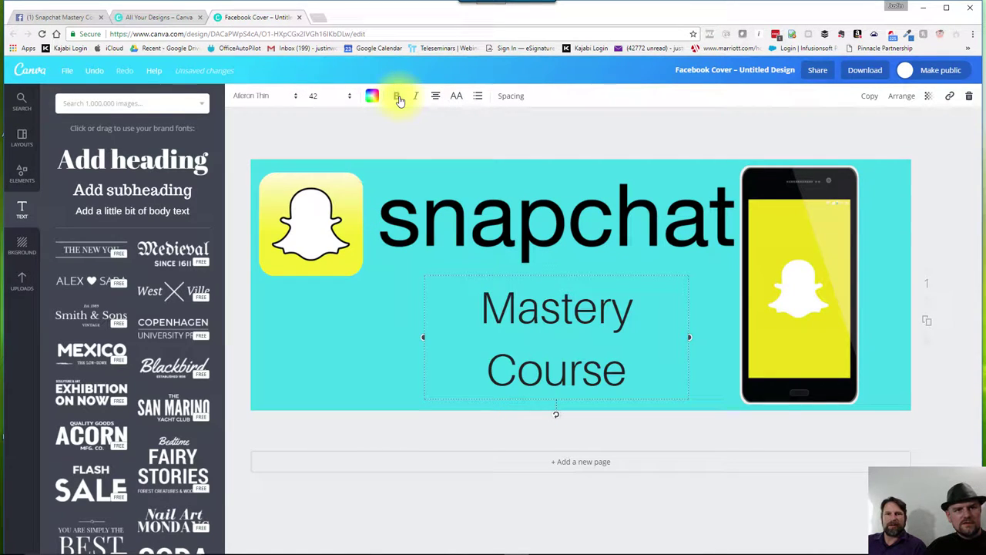
left_click_drag(478, 272, 450, 244)
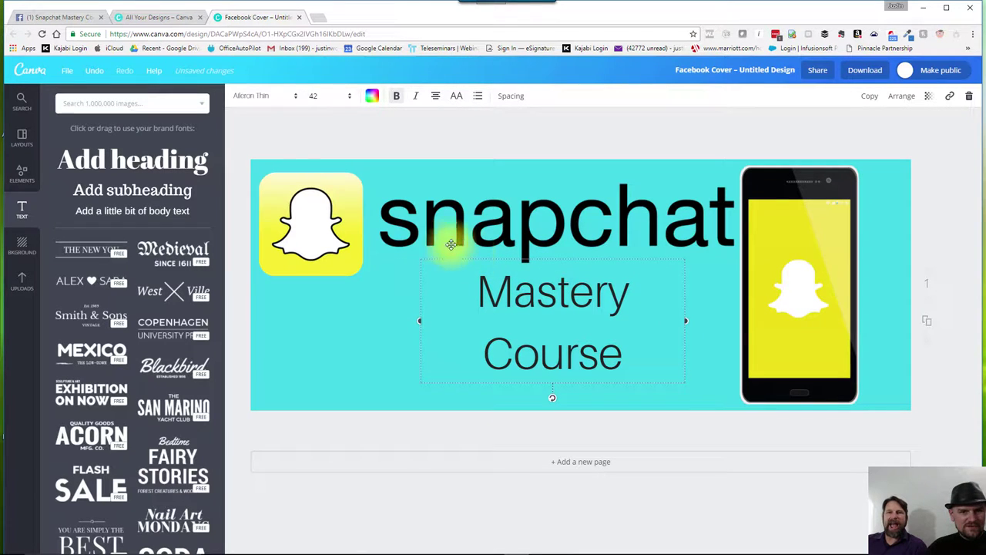
Step: Size the Mastery Course text to 56 and position it beneath the Snapchat wordmark
left_click(316, 96)
left_click(328, 289)
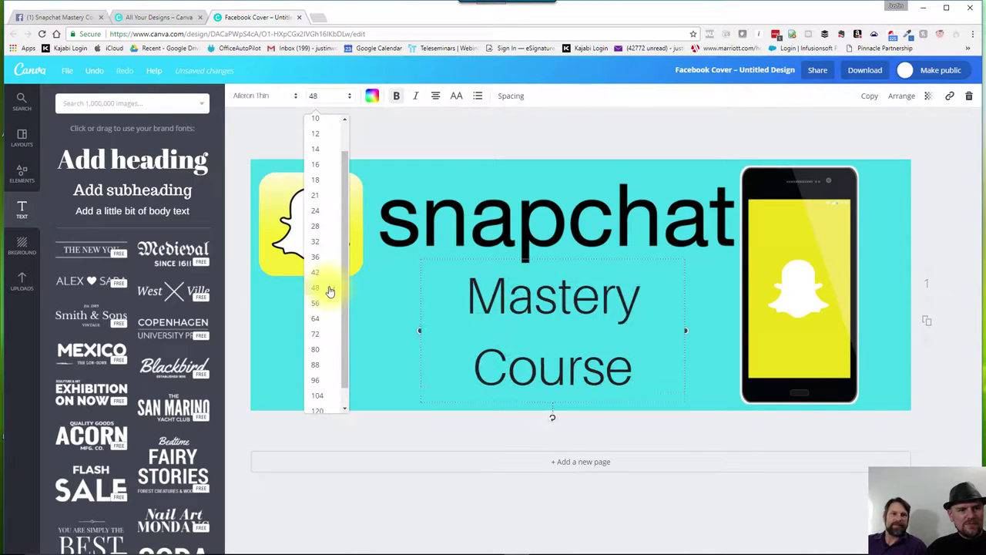
left_click(327, 95)
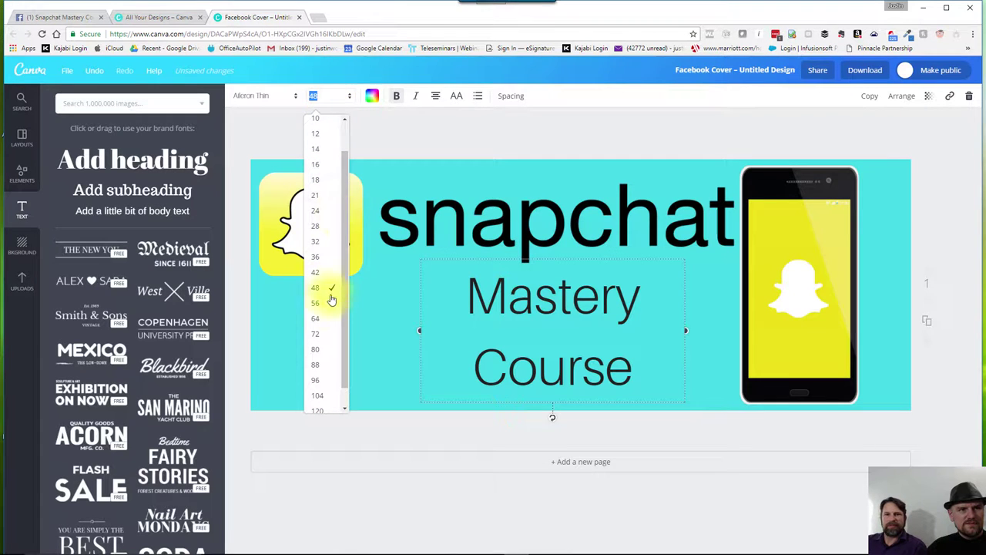
left_click(317, 319)
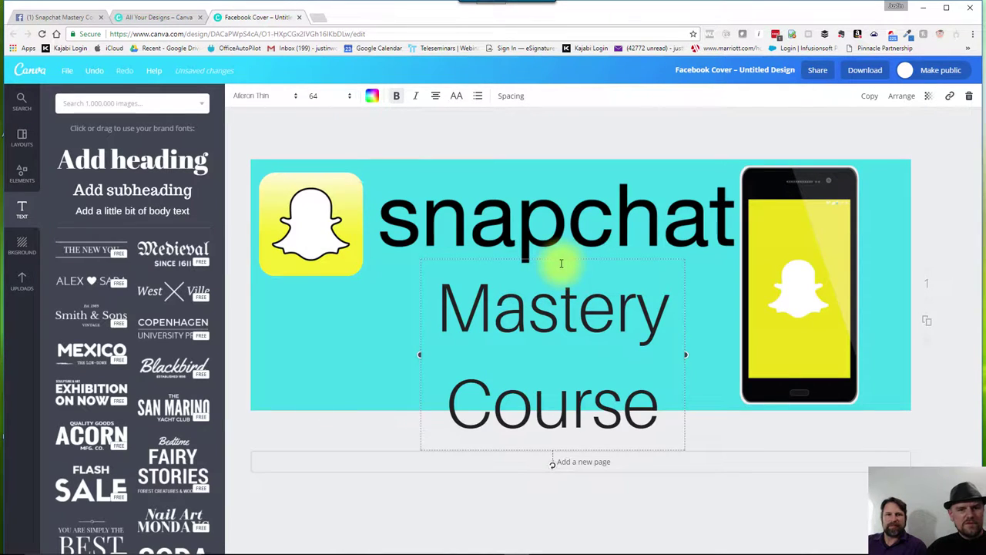
left_click_drag(561, 256, 556, 231)
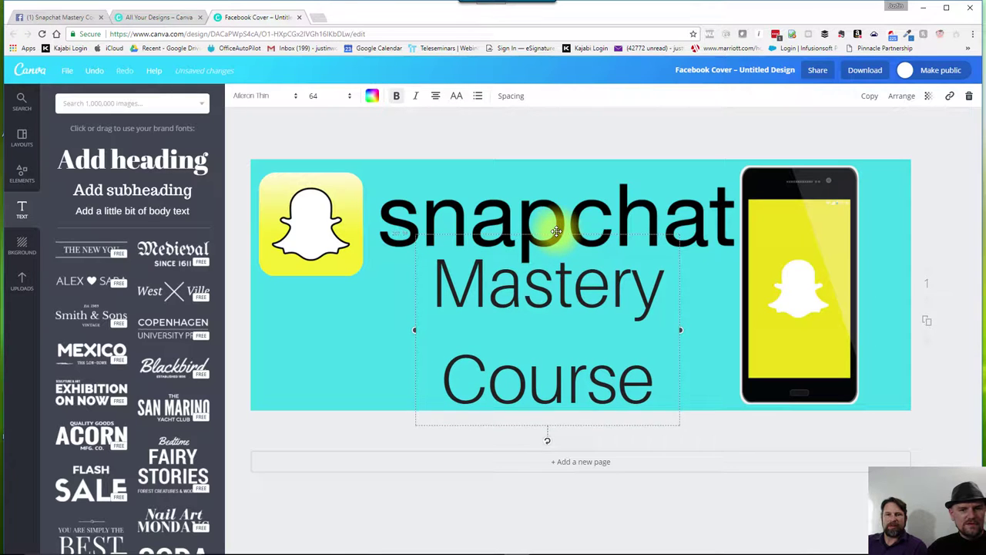
left_click(343, 98)
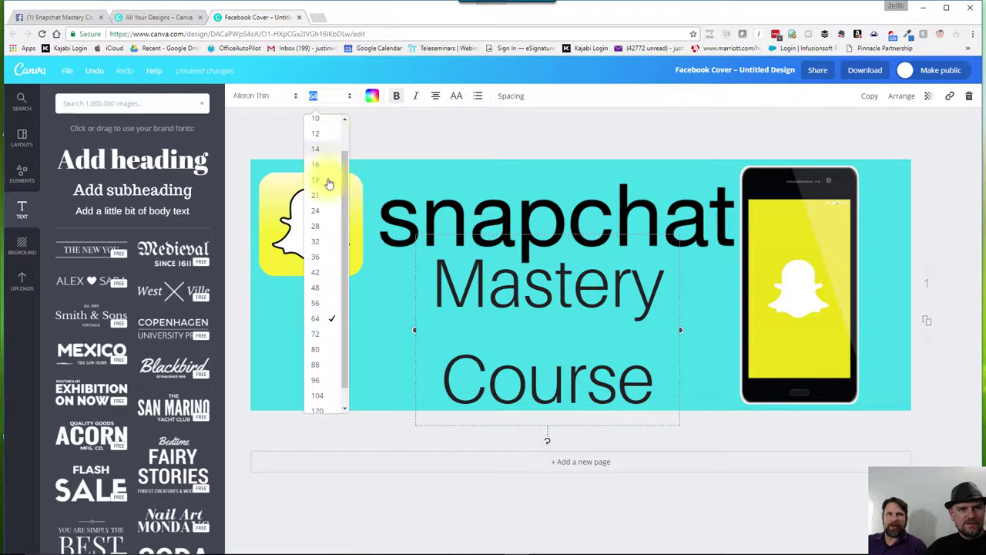
left_click(327, 307)
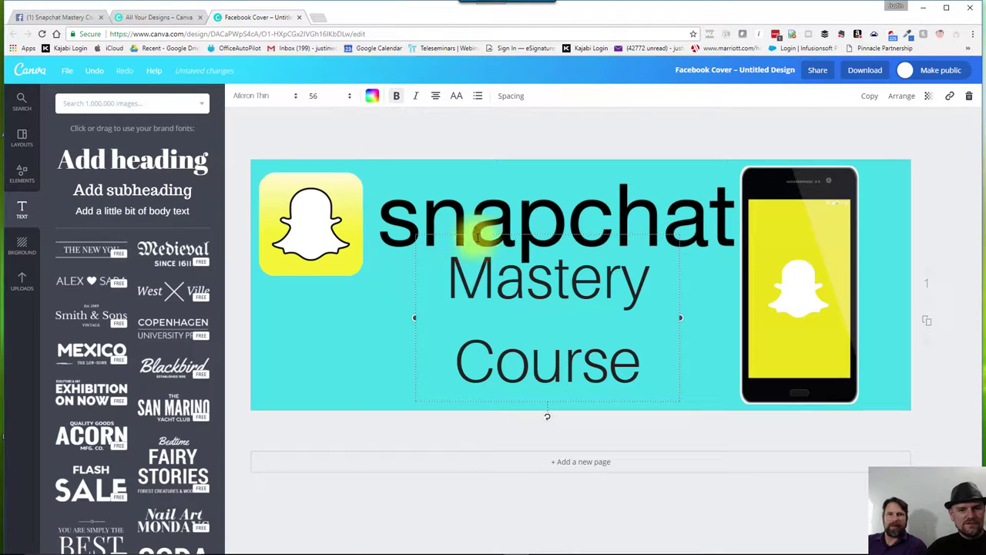
left_click_drag(477, 231, 480, 245)
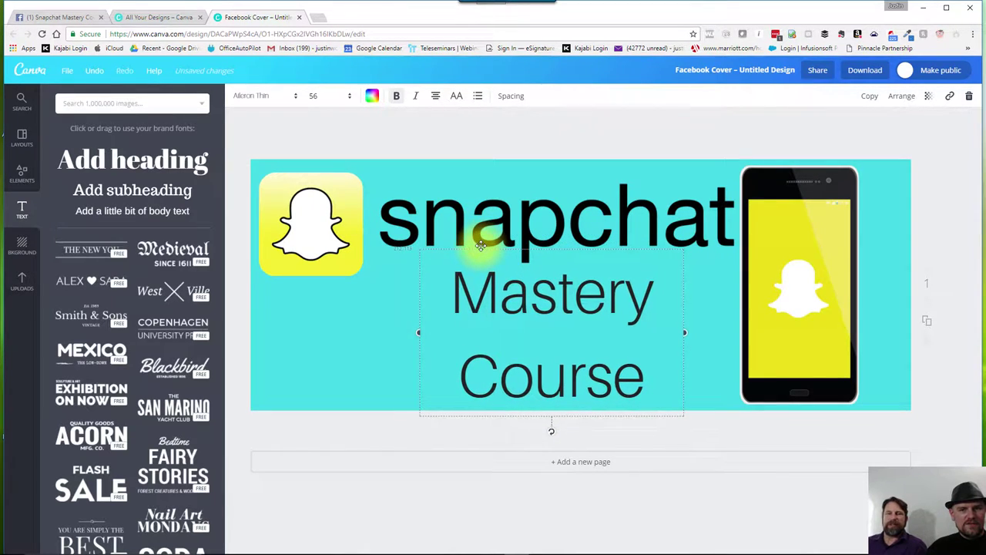
Step: Deselect the text and download the cover as a PNG
left_click(496, 152)
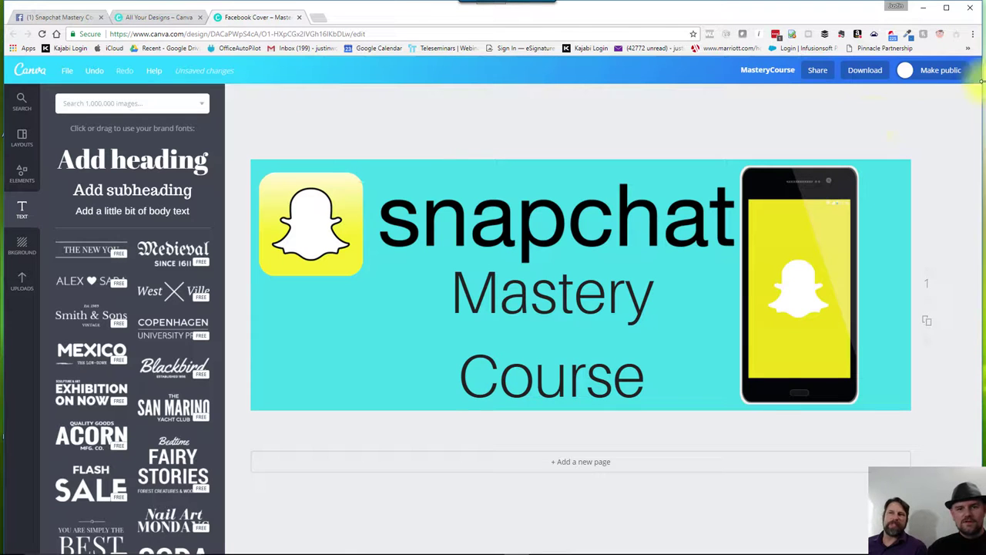
left_click(858, 70)
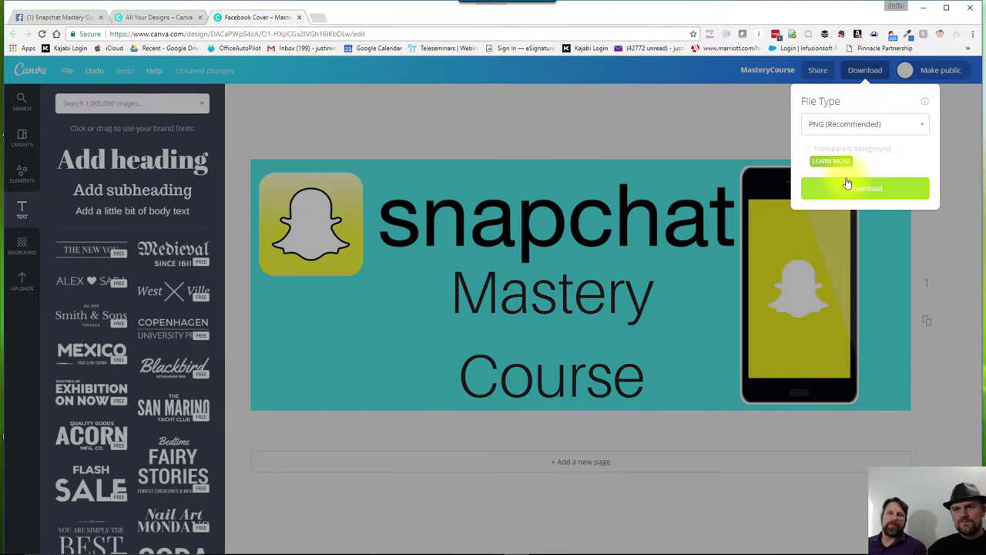
left_click(847, 185)
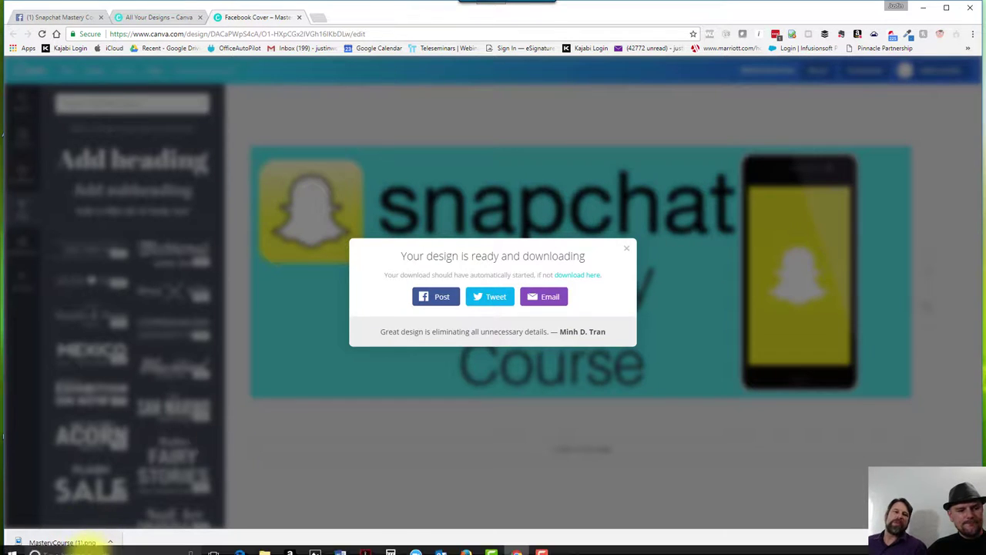
Step: Show the downloaded MasteryCourse (1).png in its Downloads folder
left_click(111, 543)
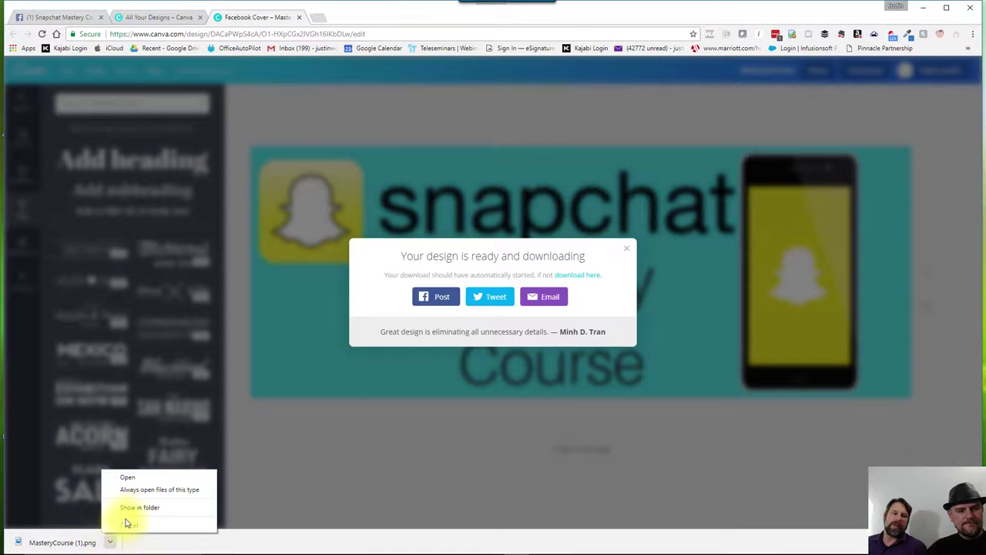
left_click(133, 508)
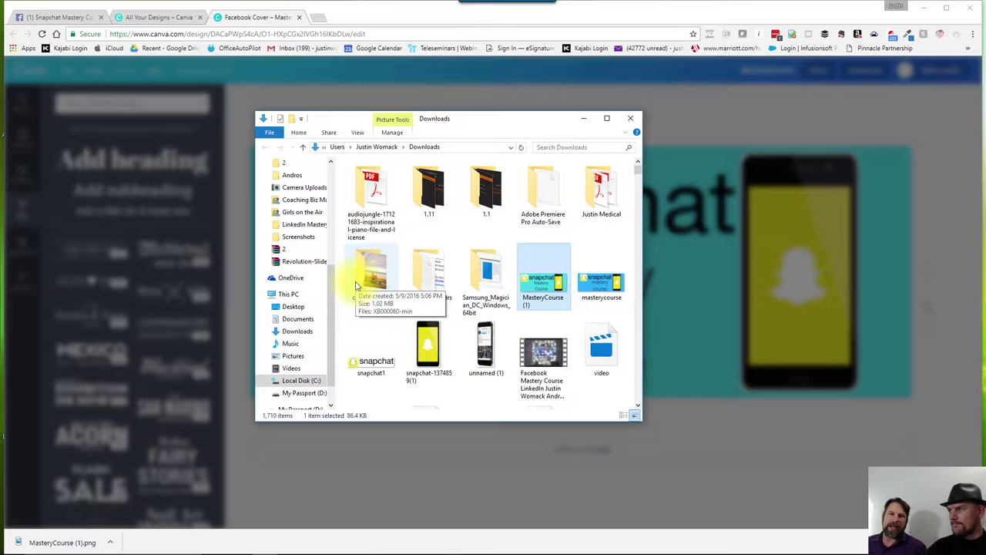
Step: Rename MasteryCourse (1) to 'Snapchat Mastery Course' and close File Explorer
right_click(553, 282)
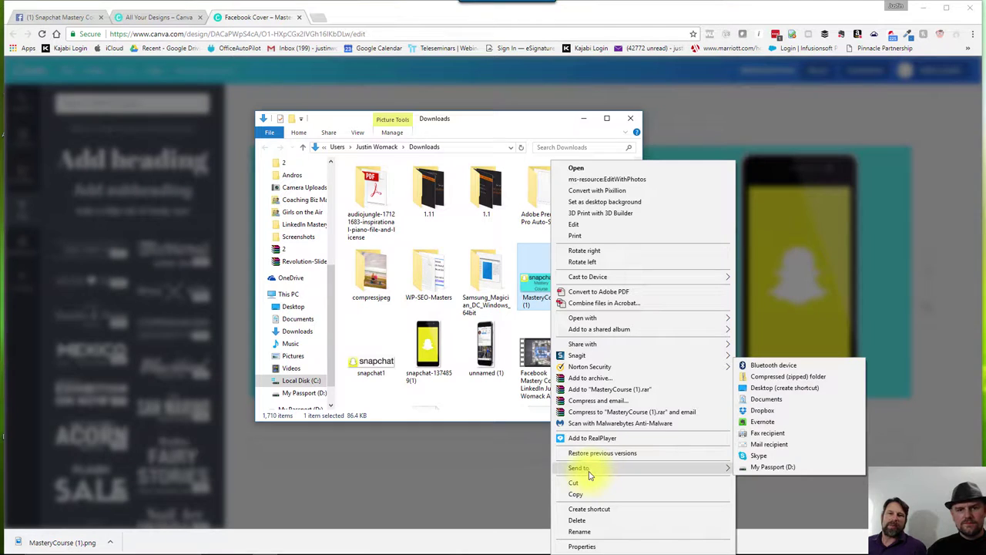
left_click(582, 531)
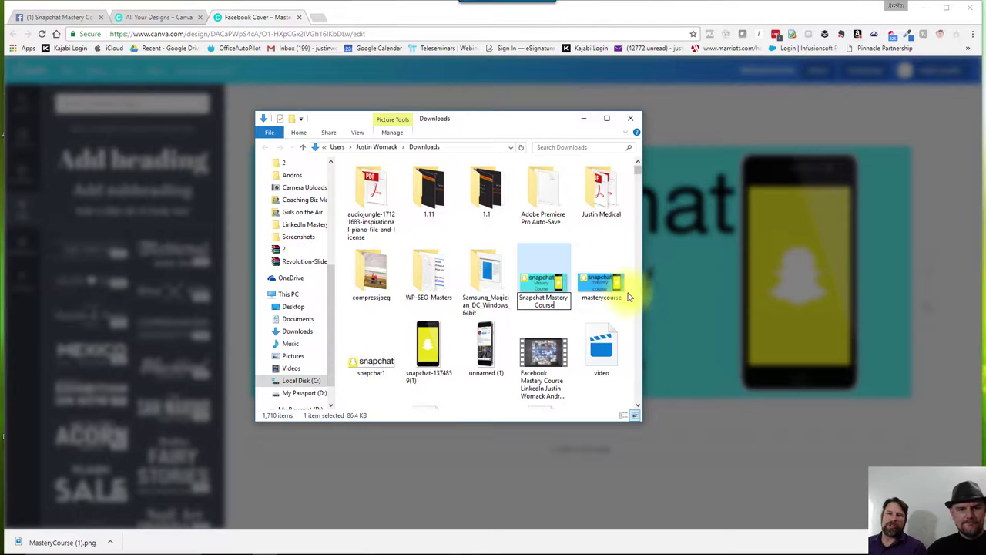
left_click(602, 283)
left_click(543, 284)
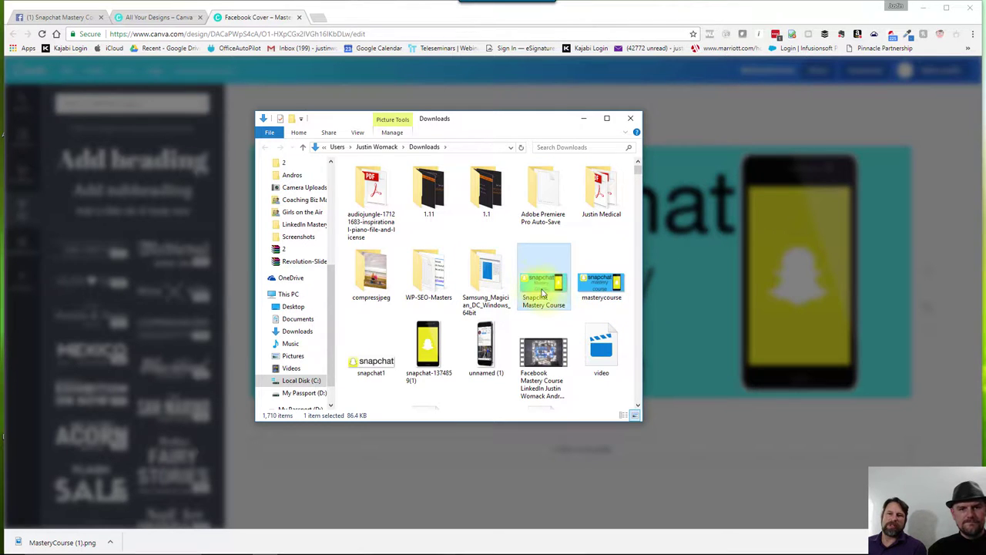
left_click(631, 119)
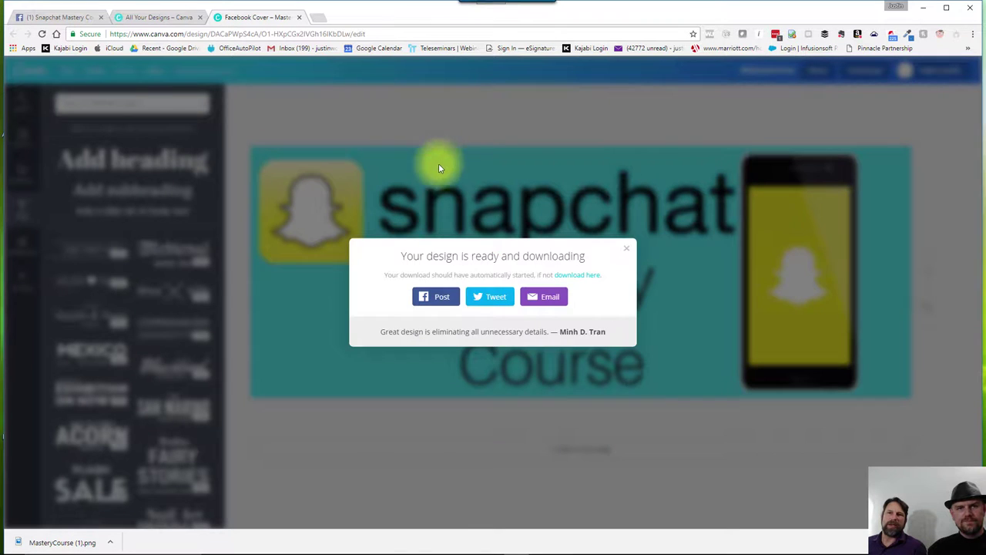
Step: Upload Snapchat Mastery Course from Downloads as the Facebook page's cover photo and save it
left_click(58, 17)
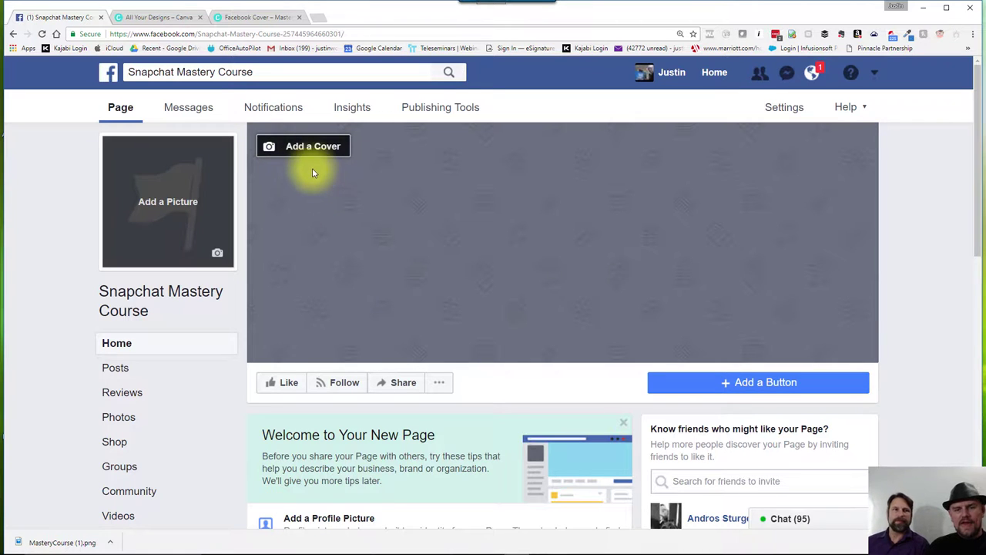
left_click(315, 148)
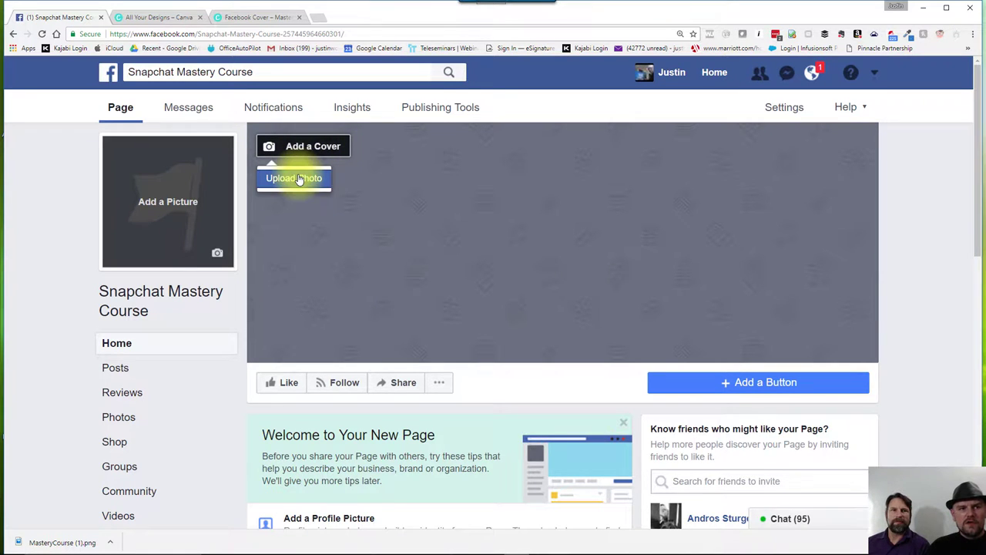
left_click(300, 178)
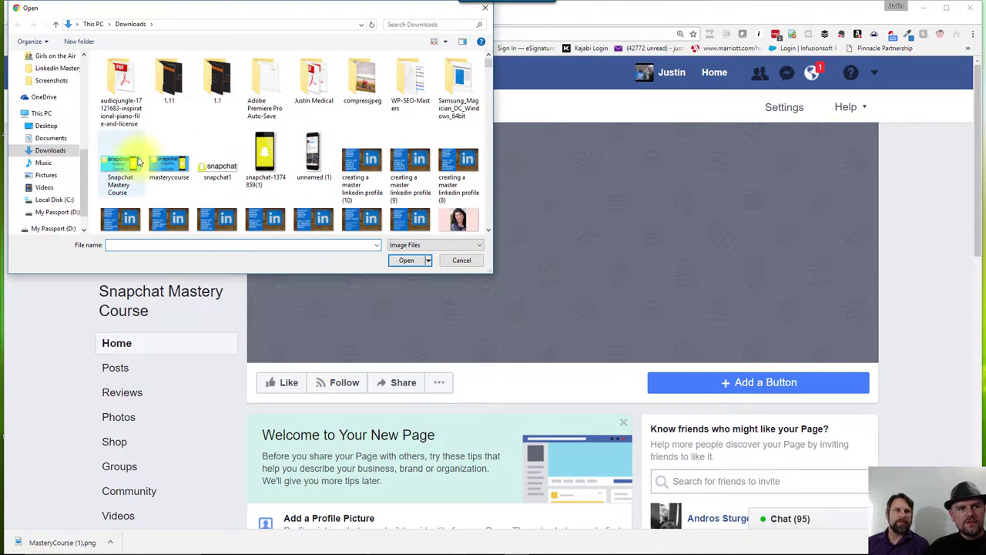
double_click(118, 161)
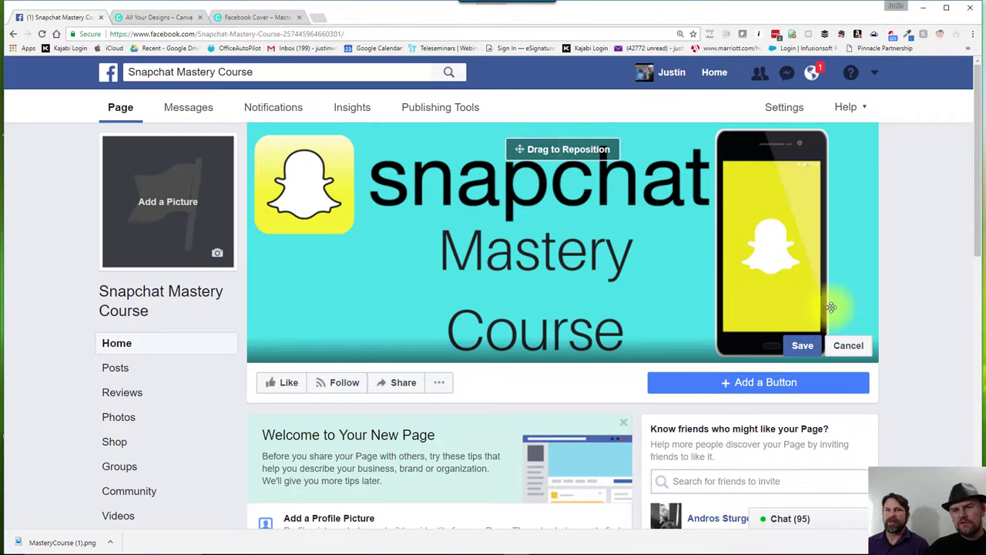
left_click(814, 344)
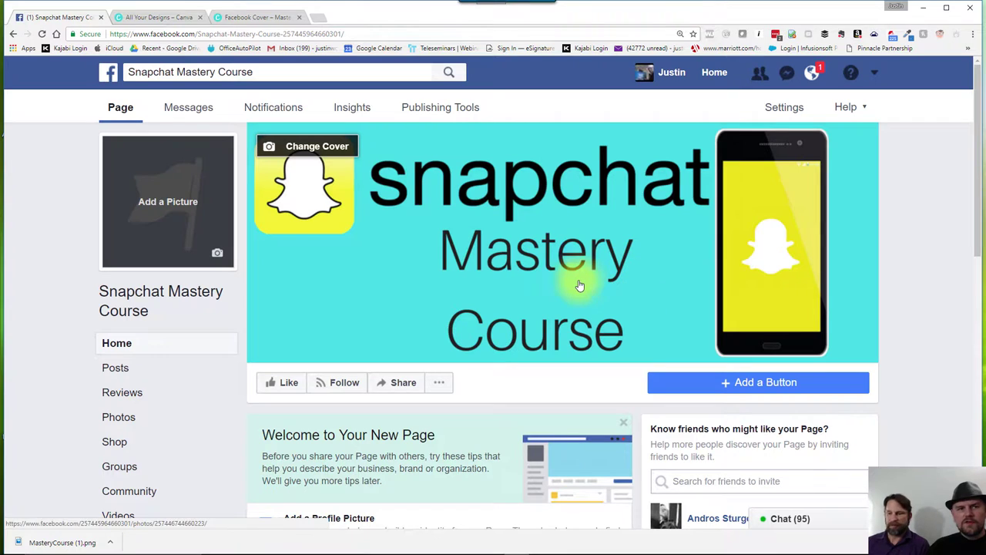
Step: Begin adding a Facebook profile picture, then start a new square Social Media design in Canva
left_click(168, 205)
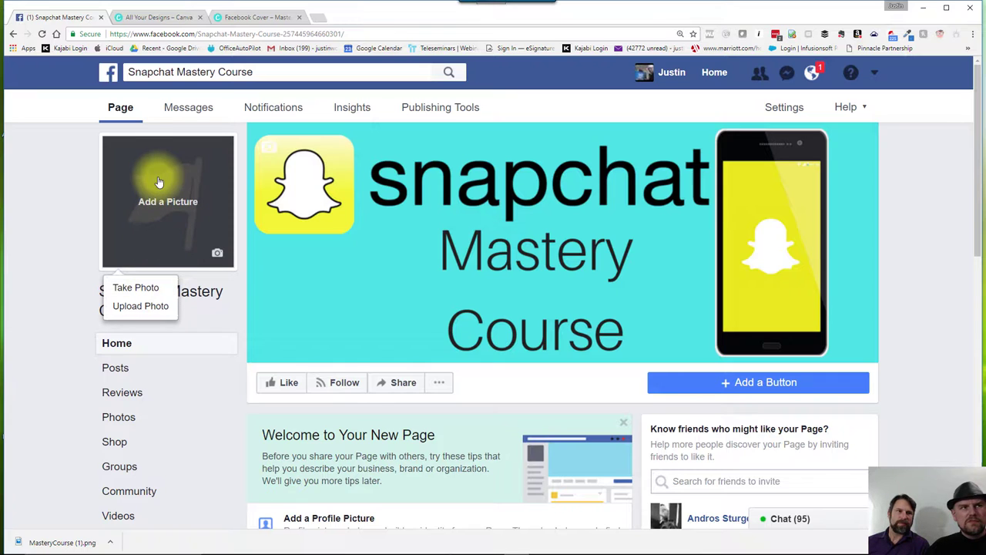
left_click(177, 21)
triple_click(253, 173)
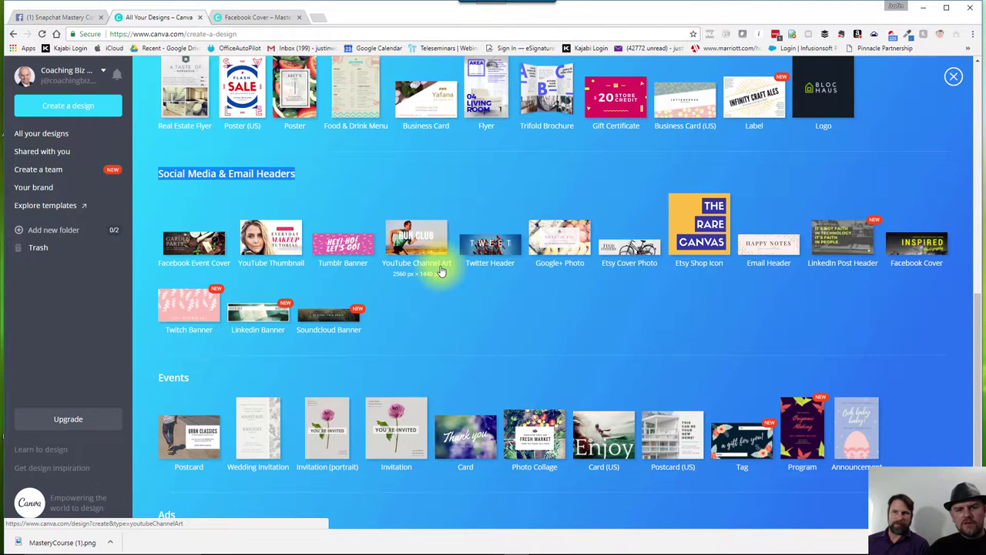
scroll(441, 271, "up", 10)
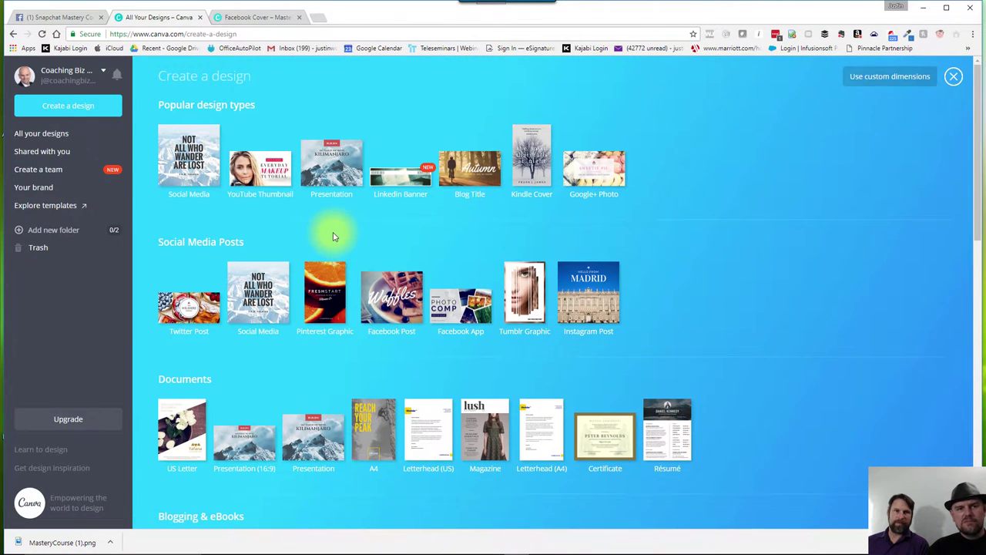
left_click(177, 157)
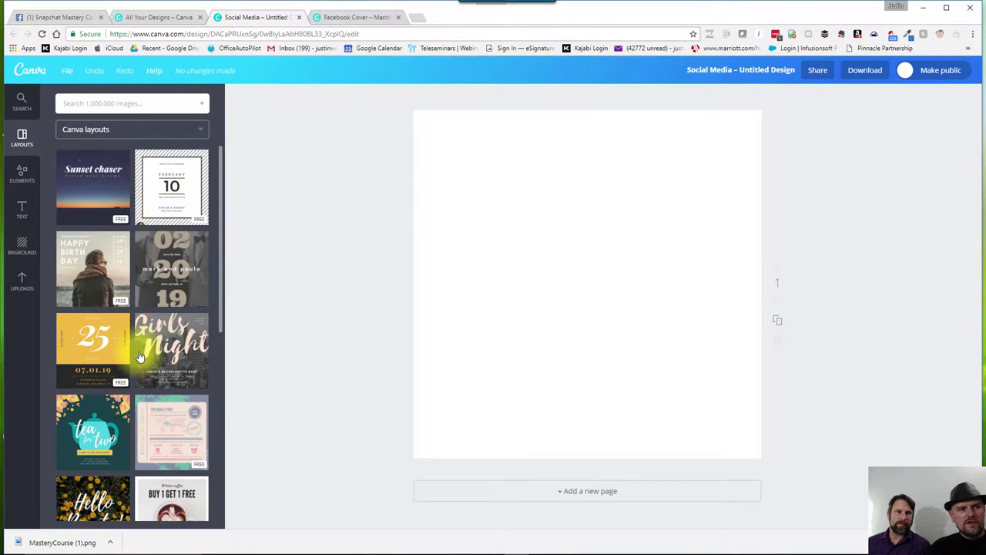
Step: Place a full-page single-image grid from Elements > Grids onto the square page
left_click(21, 174)
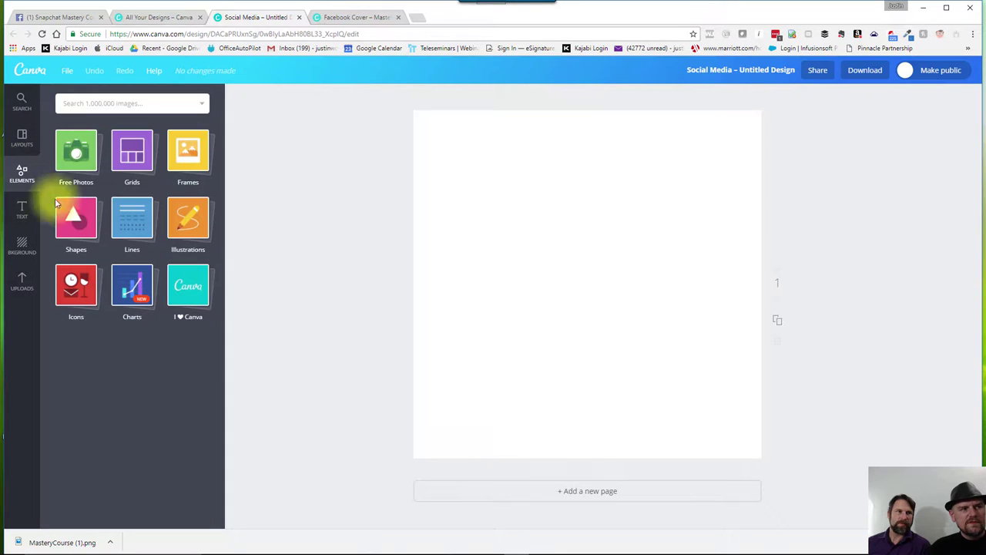
left_click(134, 162)
left_click_drag(70, 236, 462, 246)
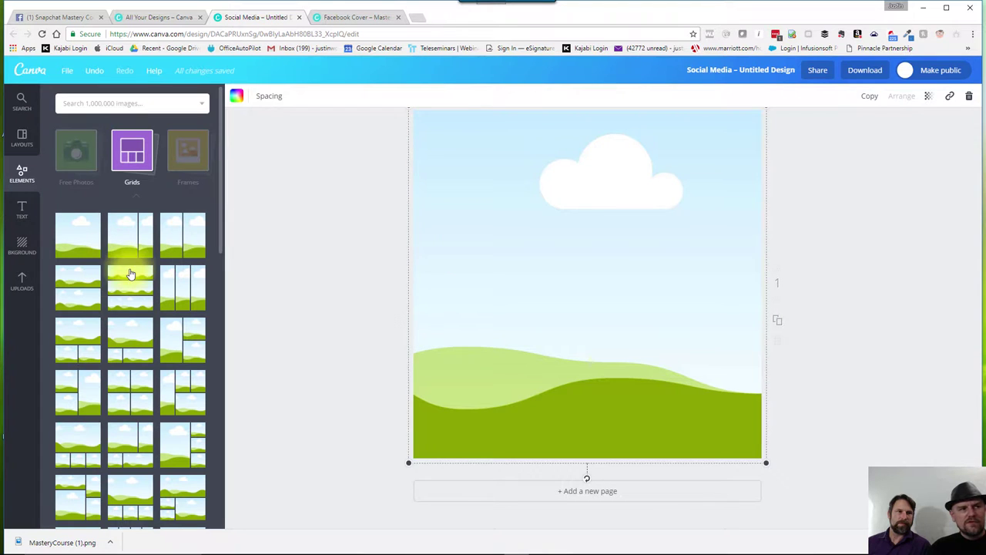
Step: Drop the uploaded headshot of the man into the grid, replacing the sky-and-hills picture
left_click(21, 282)
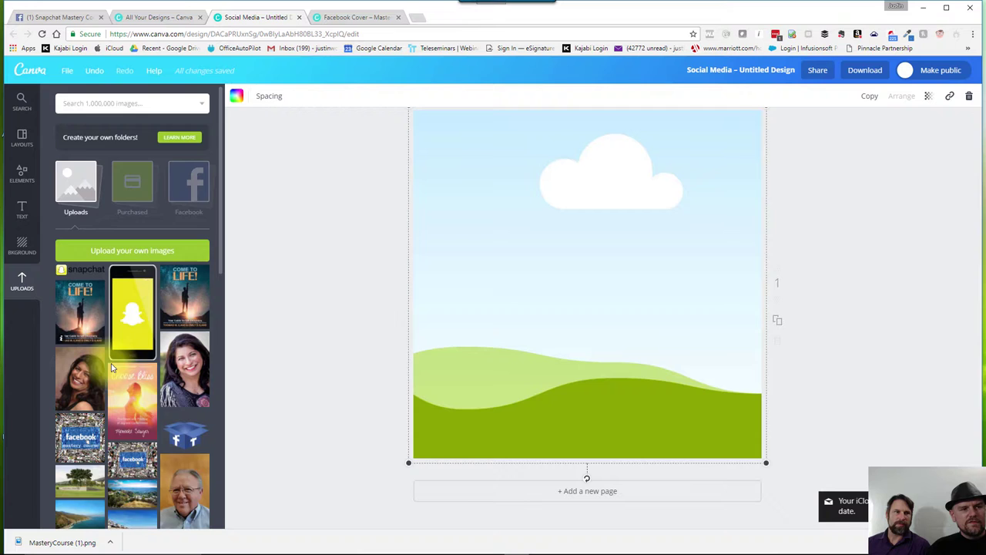
scroll(133, 345, "down", 5)
scroll(132, 344, "down", 8)
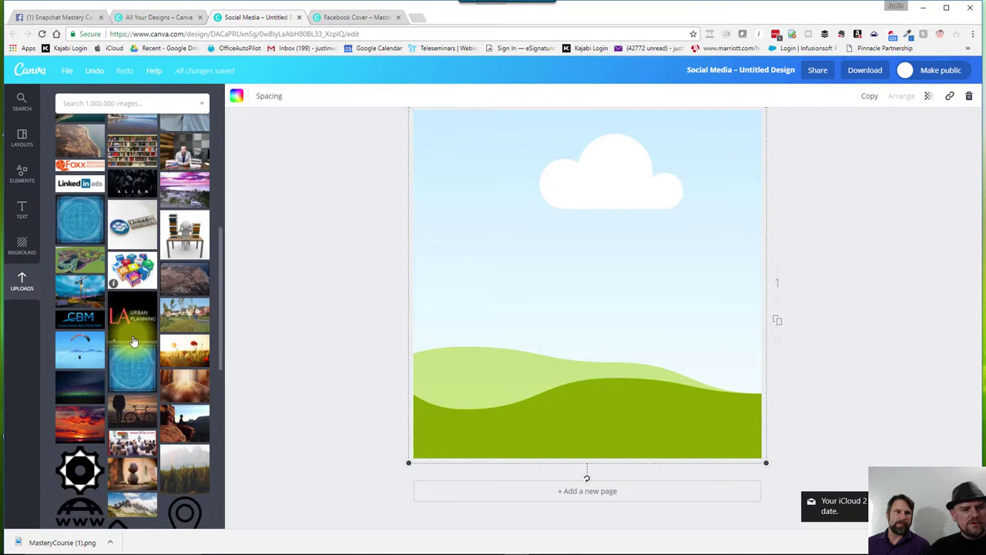
scroll(132, 344, "down", 10)
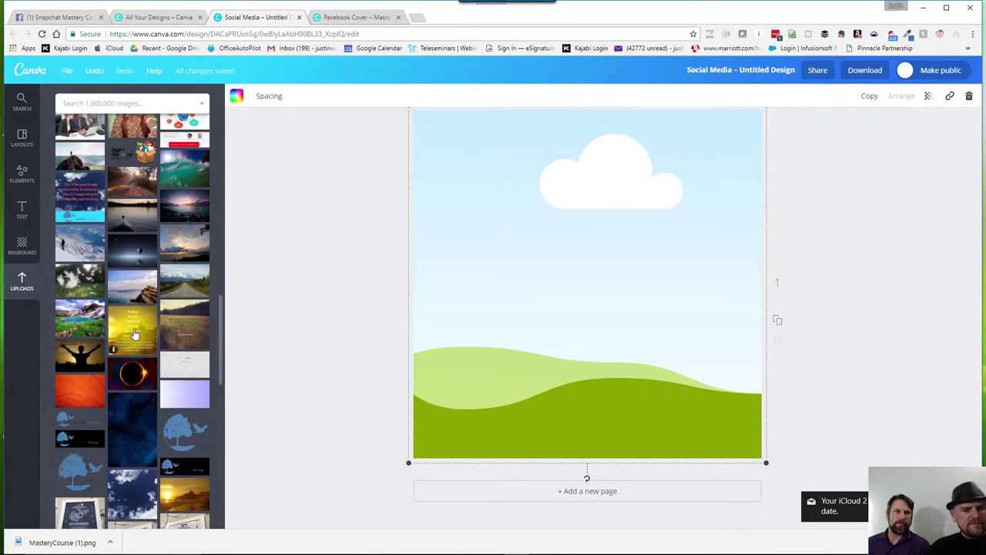
scroll(131, 254, "up", 8)
left_click_drag(131, 373, 455, 315)
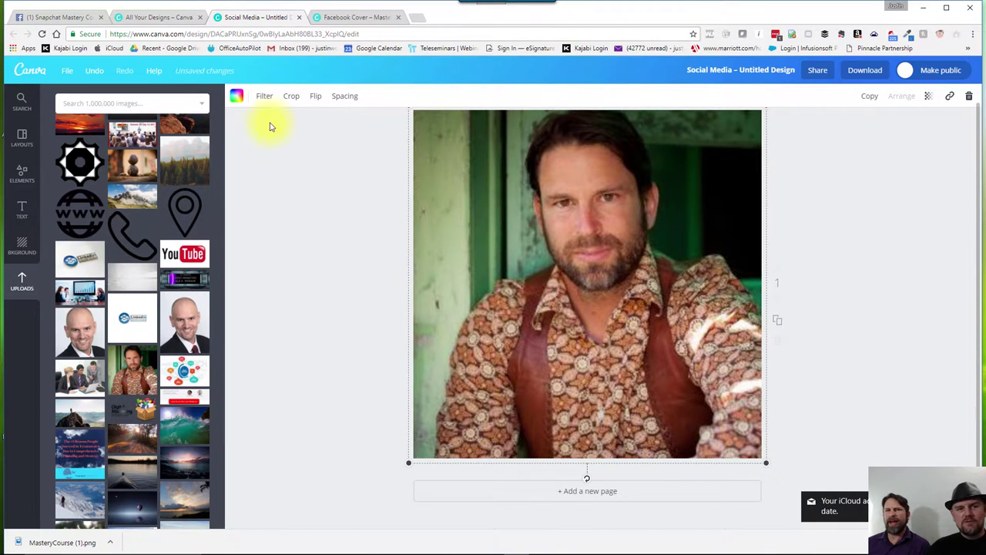
Step: Crop the headshot photo so it still fills the whole square page
left_click(318, 223)
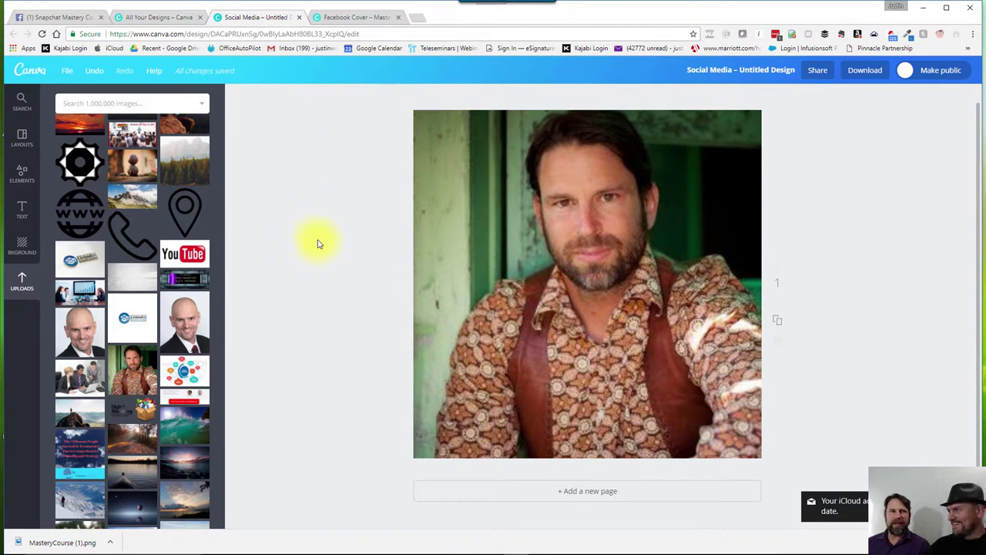
left_click(479, 206)
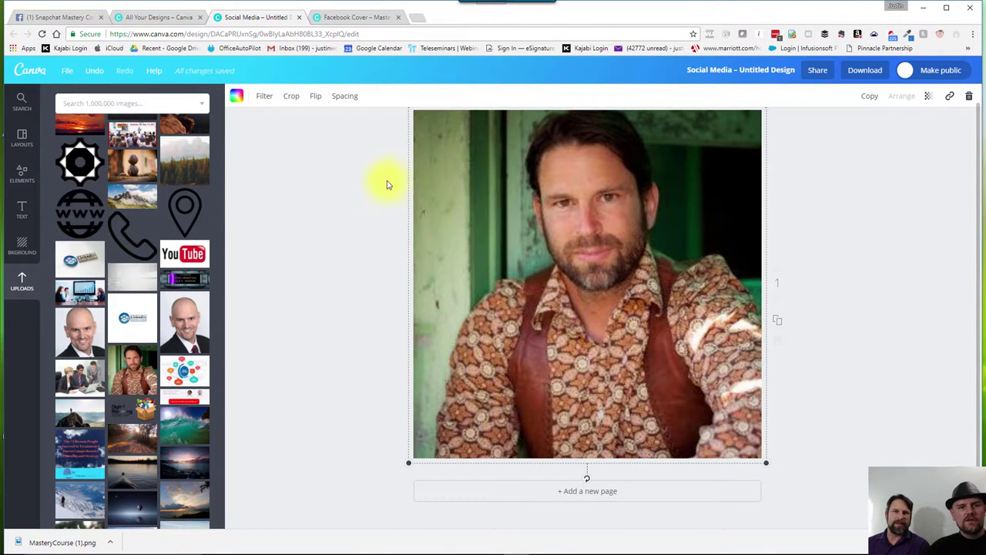
left_click(291, 97)
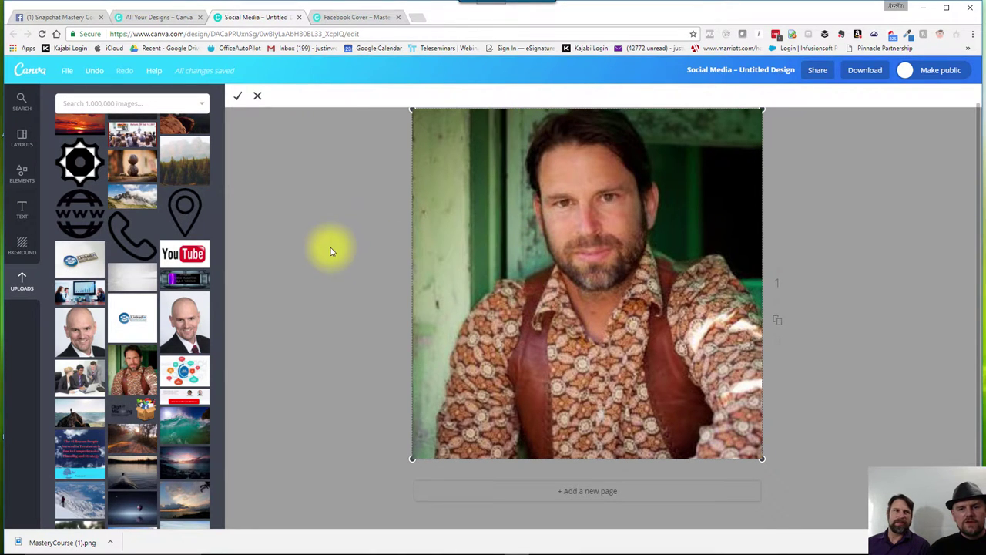
left_click(236, 98)
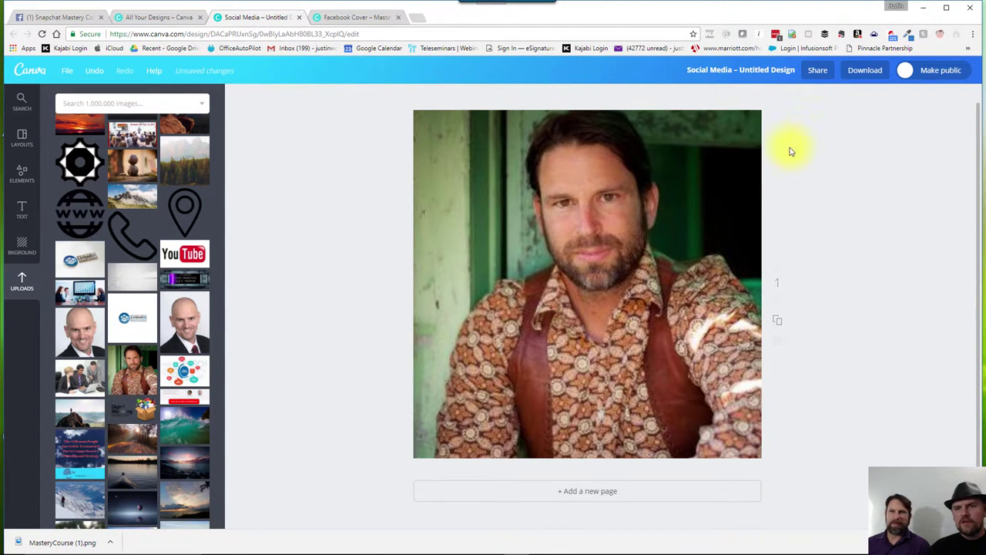
Step: Download the design as PNG (Untitled design (88).png) and show it in the Downloads folder
left_click(858, 70)
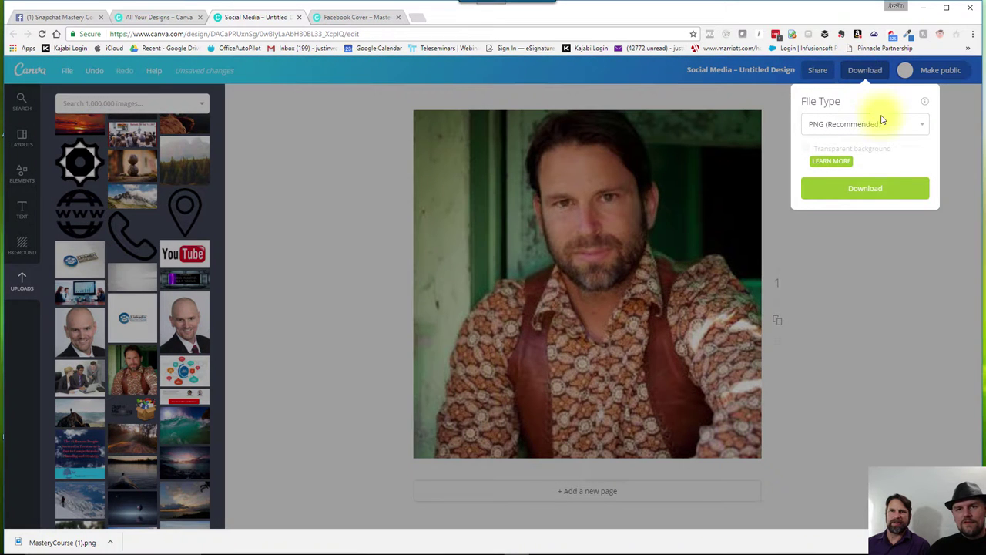
left_click(883, 191)
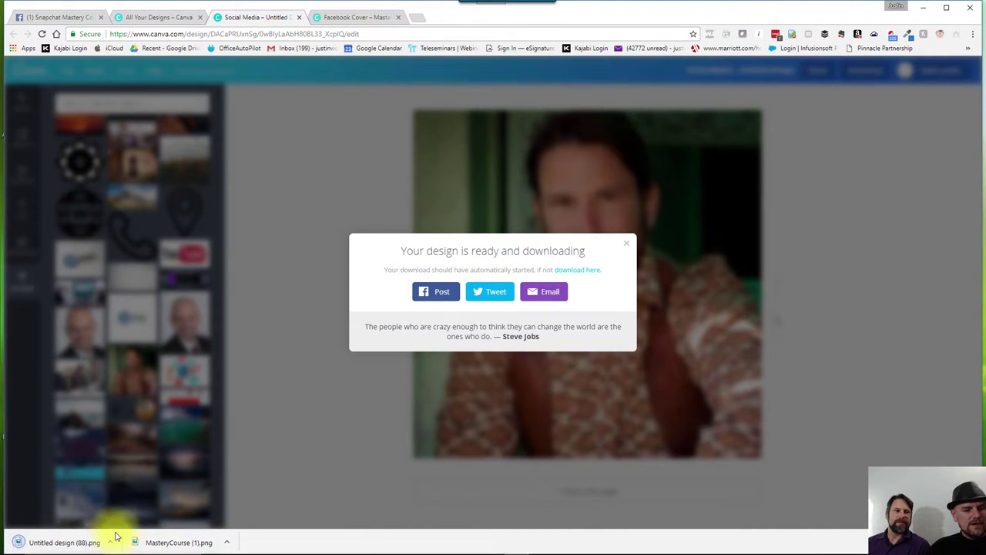
left_click(110, 543)
left_click(139, 507)
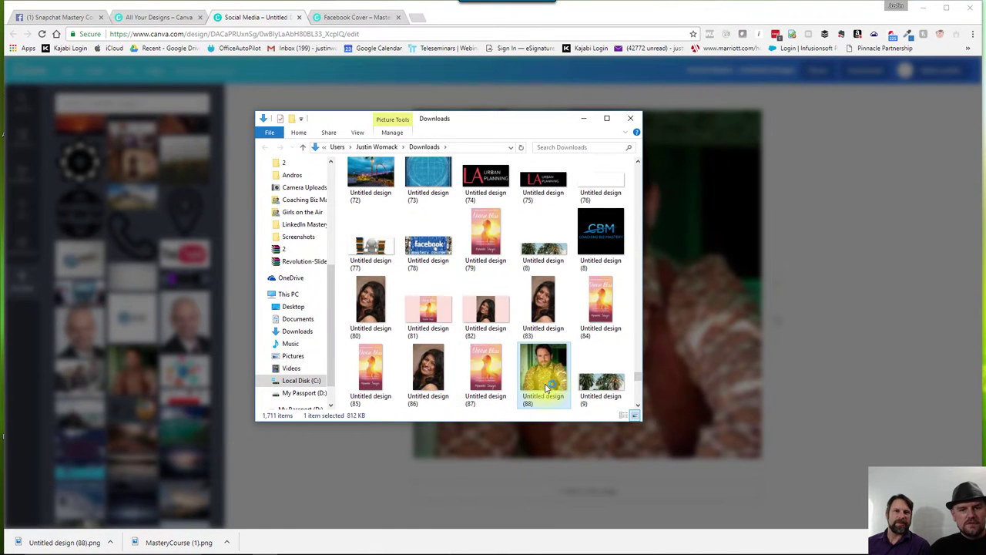
Step: Rename Untitled design (88) to the presenter's name plus 'Snapchat Mastery Course', then close Explorer
right_click(545, 382)
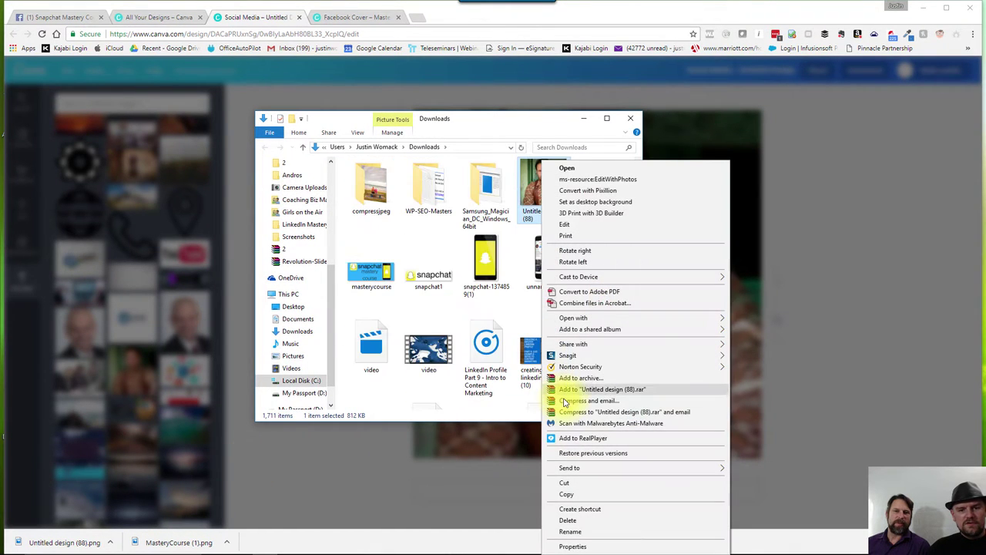
left_click(591, 532)
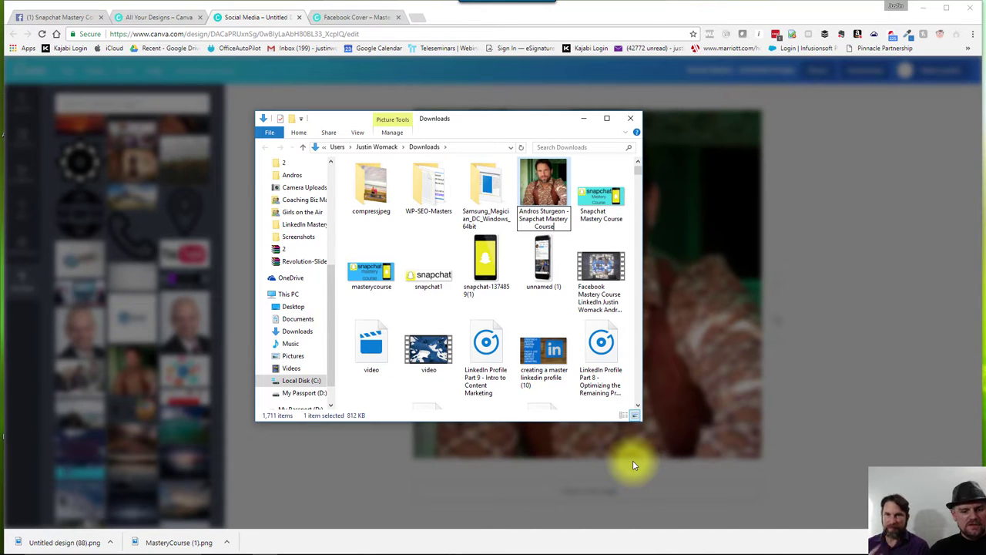
left_click(604, 179)
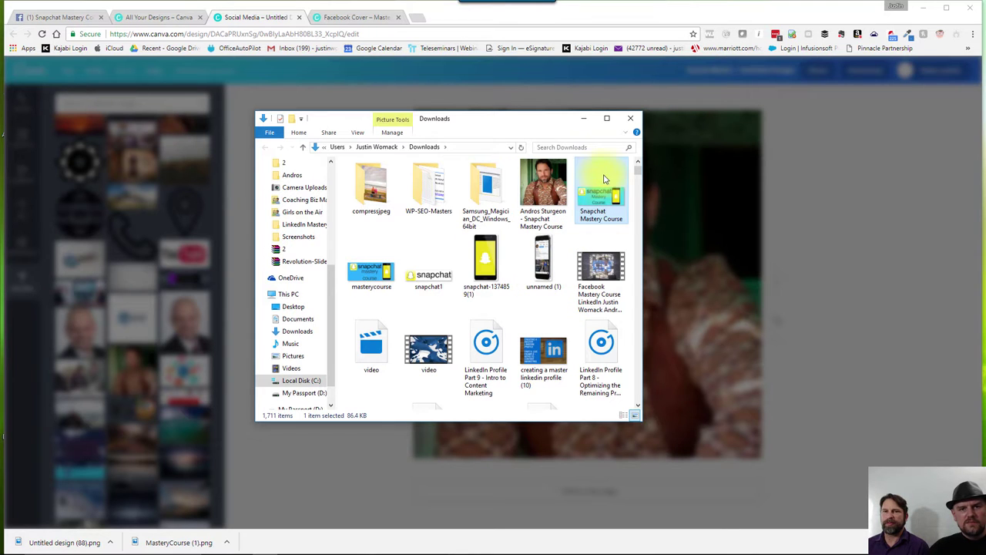
left_click(630, 118)
Step: Upload the renamed headshot as the page's profile picture, then reposition and zoom it in the square frame
left_click(44, 21)
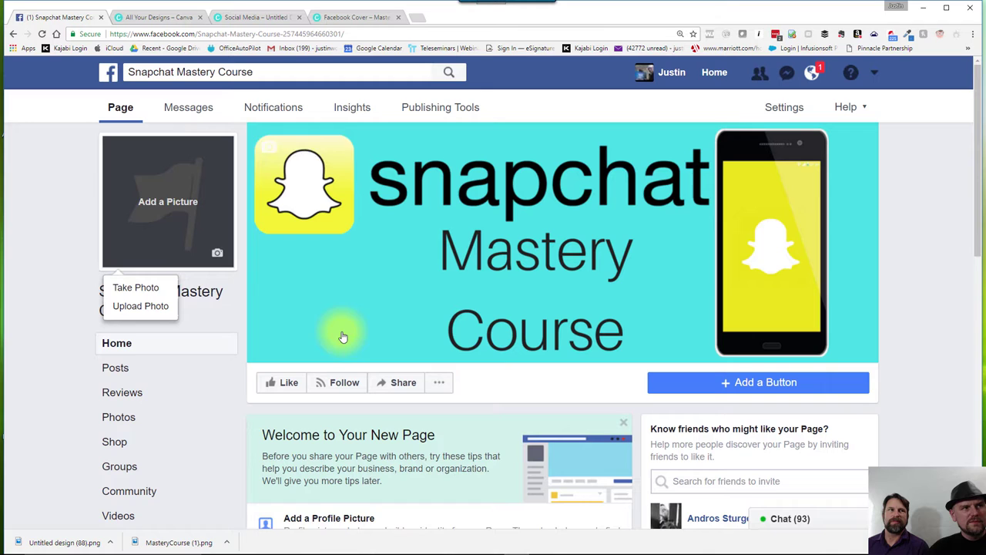
left_click(144, 306)
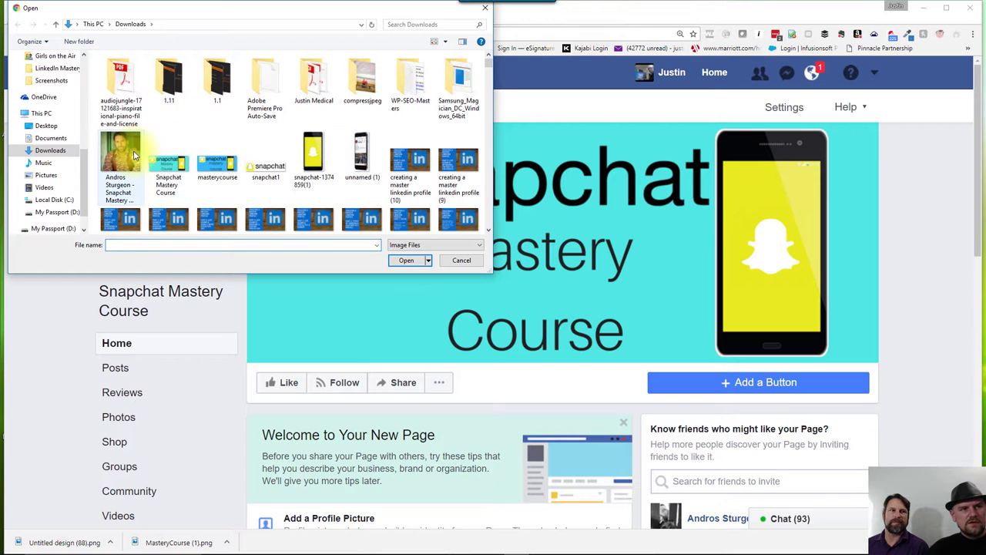
double_click(171, 157)
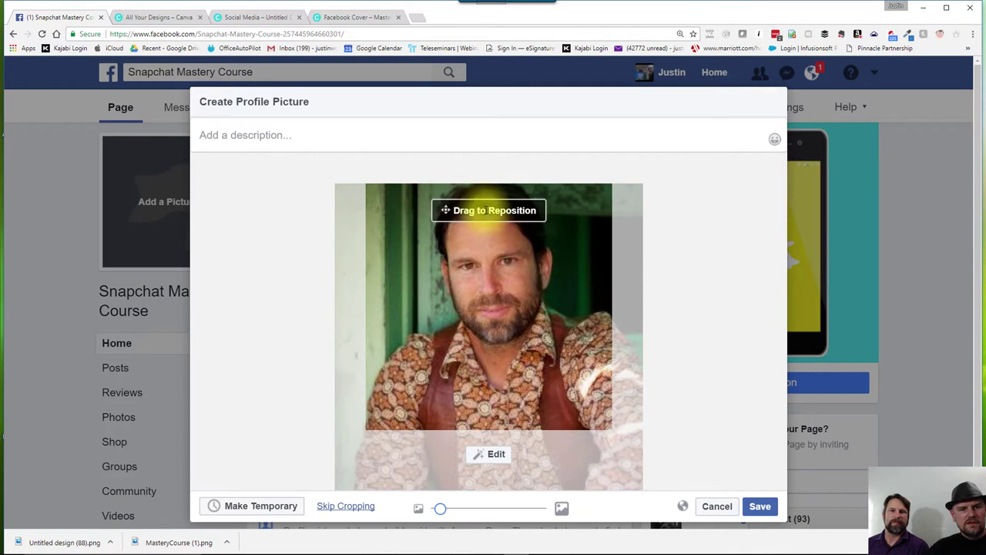
left_click_drag(495, 308, 469, 326)
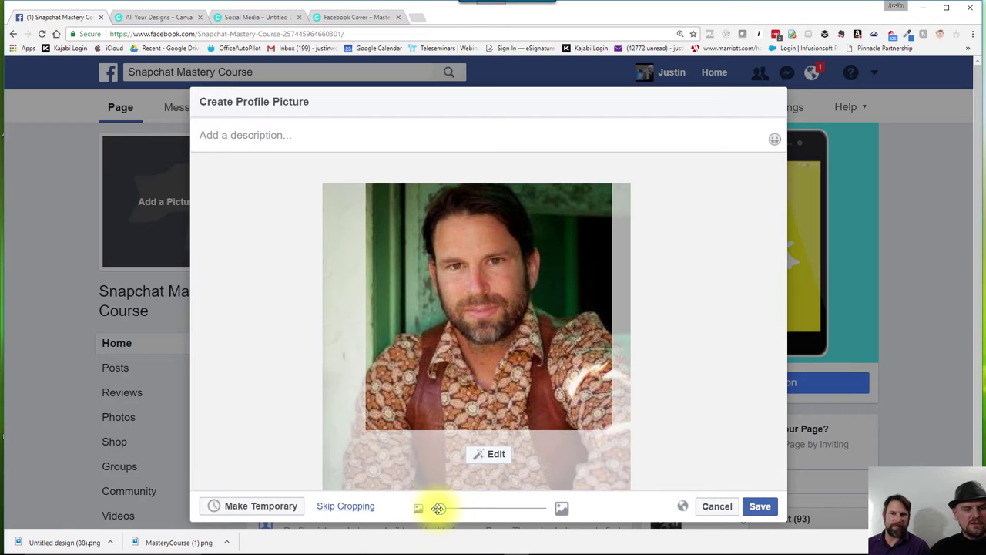
mouse_move(438, 508)
left_mouse_down()
mouse_move(457, 509)
mouse_move(423, 511)
left_mouse_up()
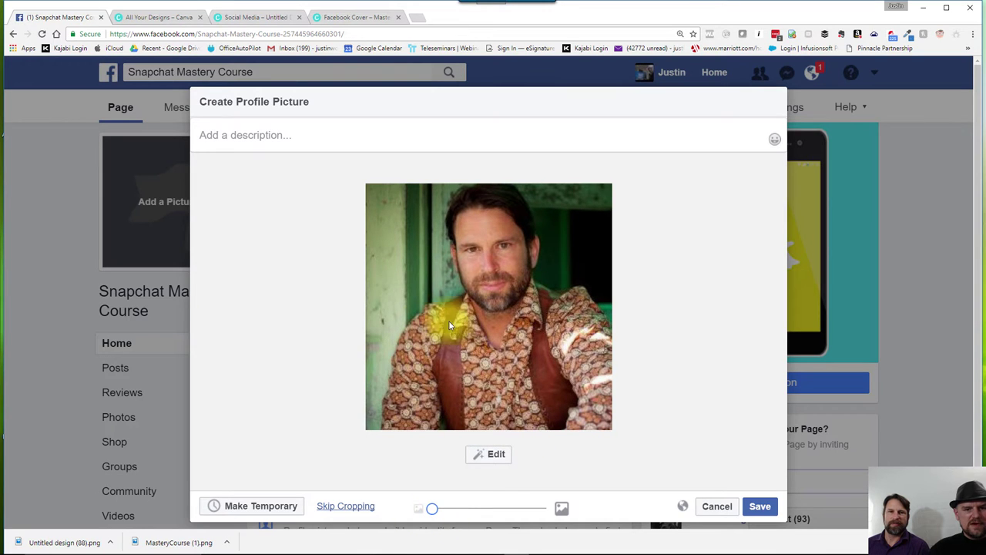
Step: Save the cropped headshot as the Snapchat Mastery Course profile picture
left_click(761, 507)
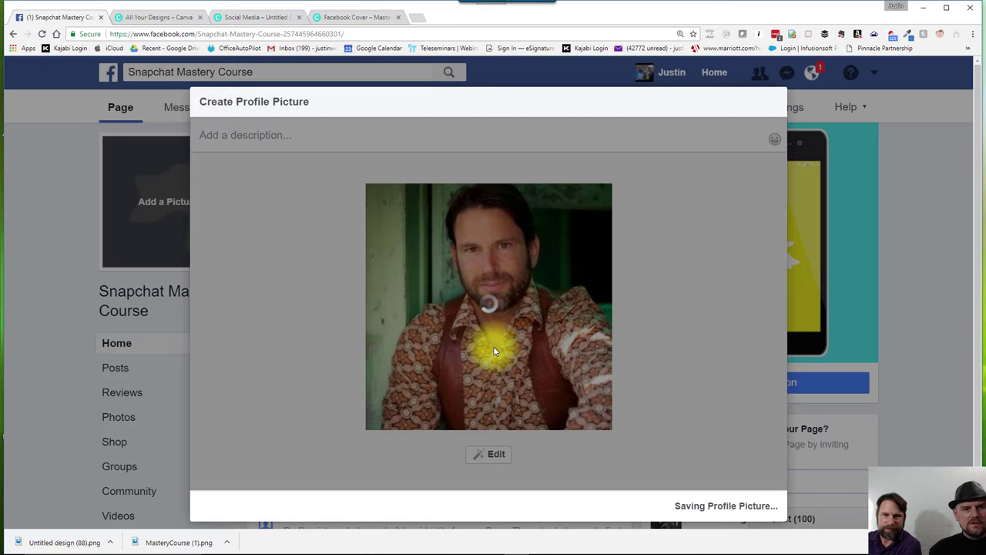